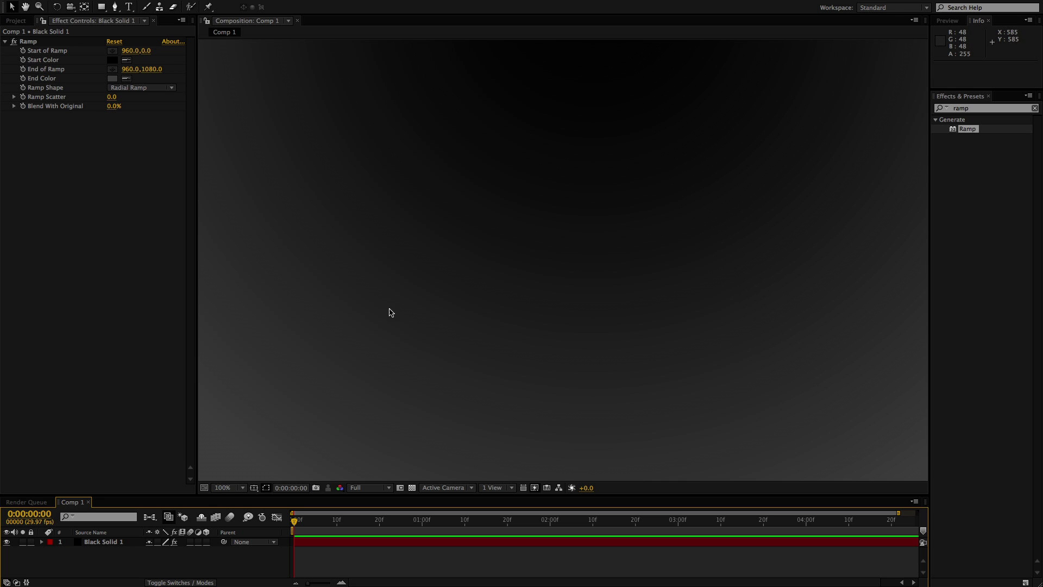
# Maximize the Composition viewer and pan the view to inspect the current Ramp gradient
pyautogui.press('h')
pyautogui.click(433, 326)
pyautogui.press('`')
pyautogui.moveTo(438, 352); pyautogui.dragTo(435, 323)
pyautogui.press('v')
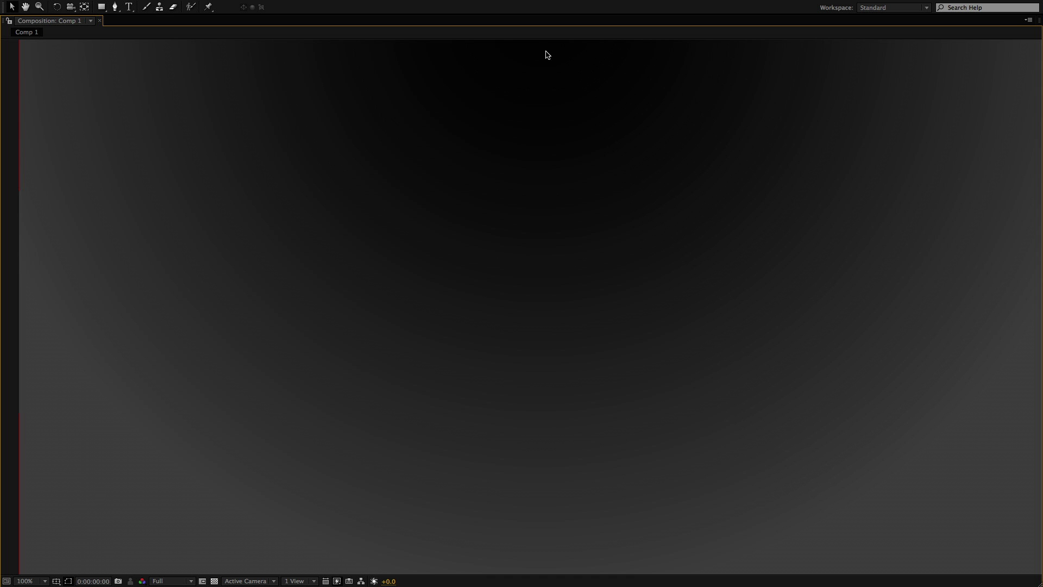
# Reset the Ramp to a linear black-to-white gradient and check it at 50% and 100% zoom
pyautogui.press('`')
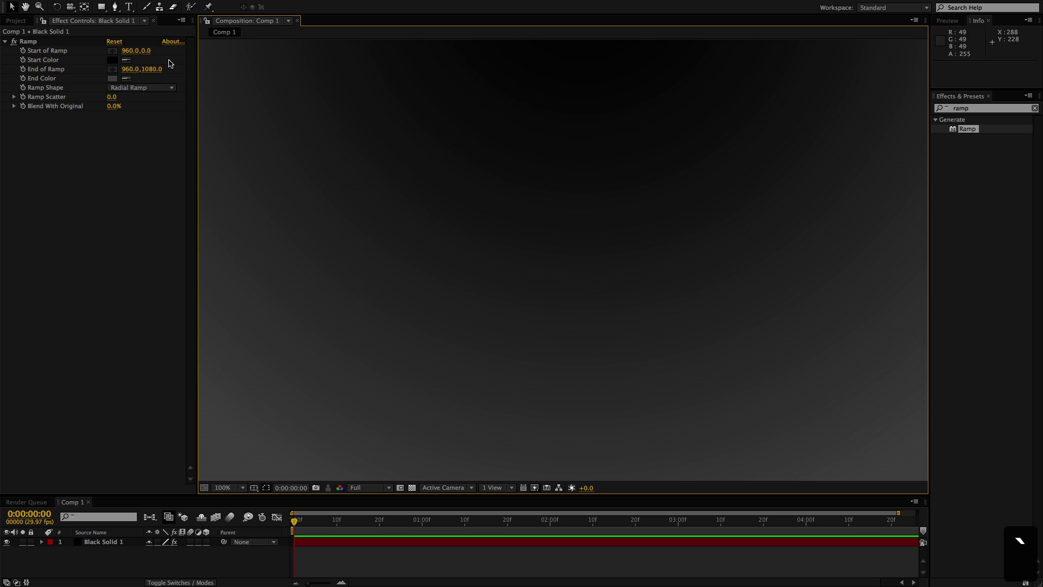
pyautogui.click(114, 42)
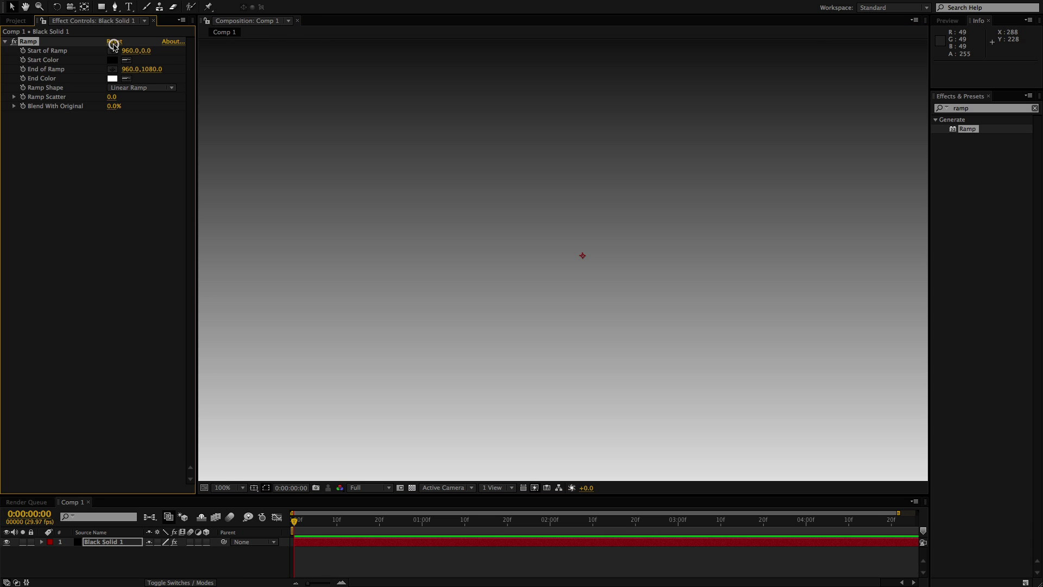
pyautogui.press(',')
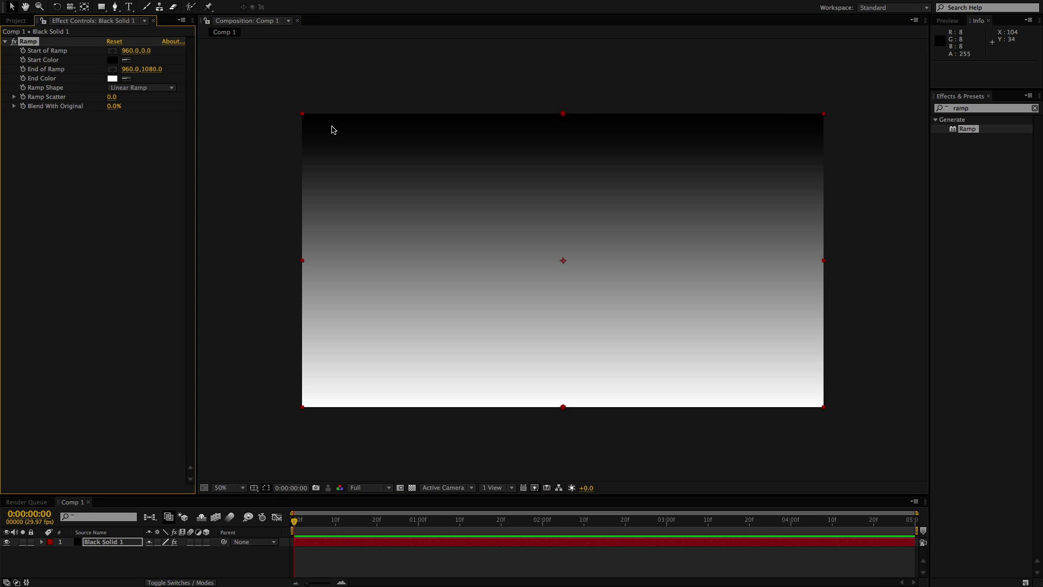
pyautogui.press('`')
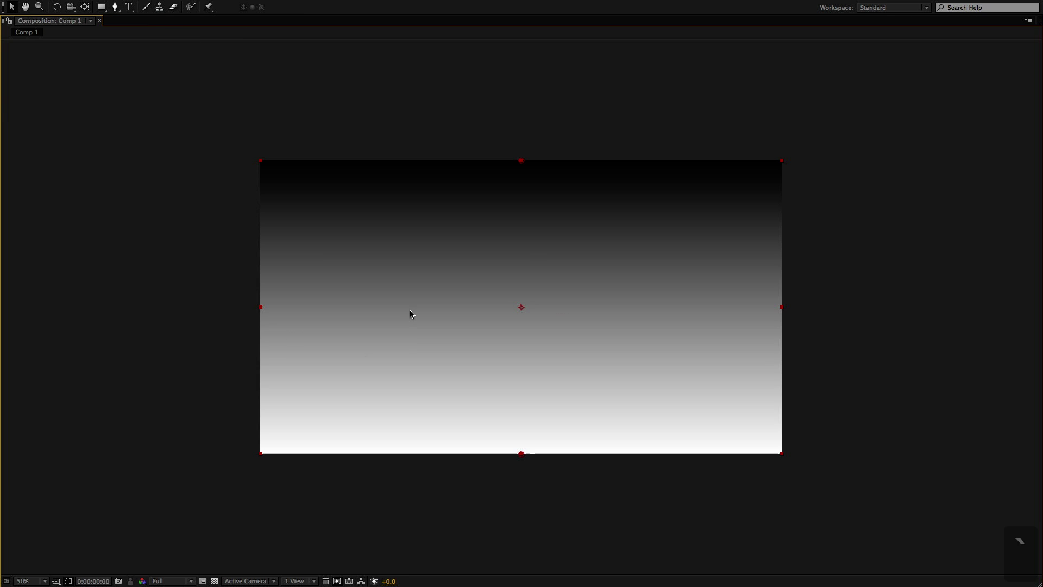
pyautogui.press('.')
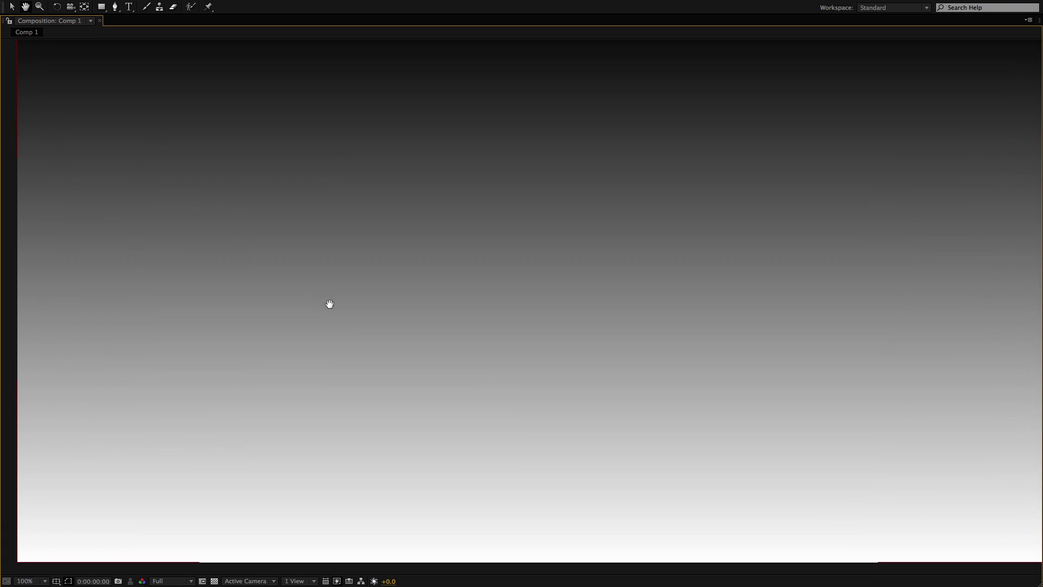
pyautogui.click(331, 328)
pyautogui.press('v')
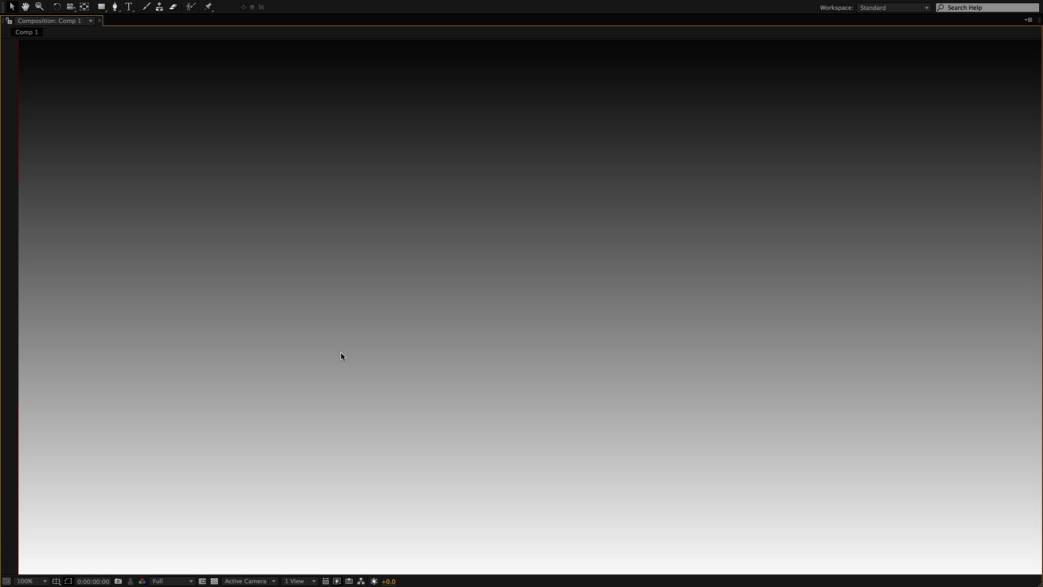
# Darken the Ramp's End Color to dark grey #313131 in the colour picker
pyautogui.press('`')
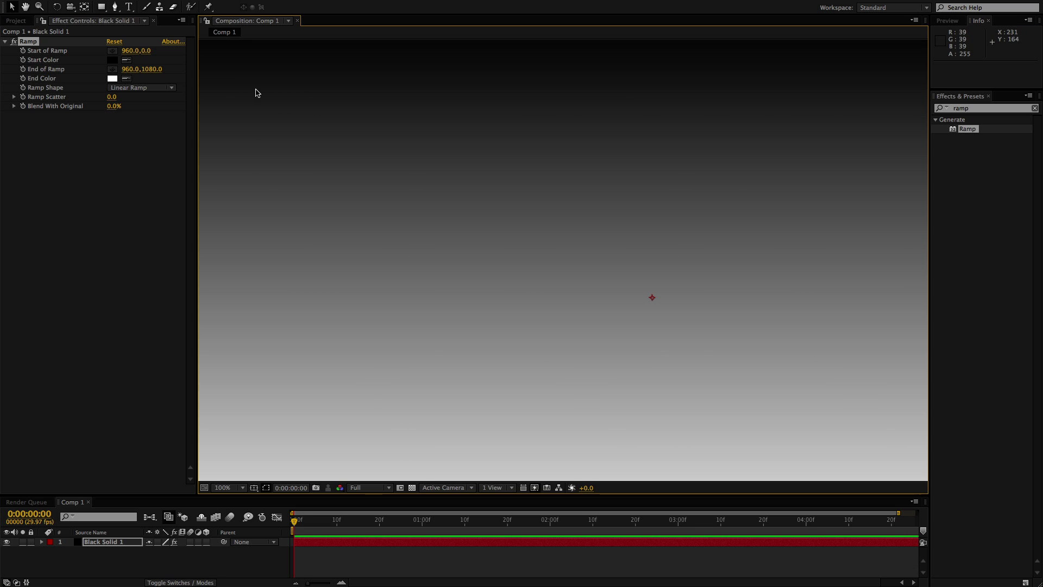
pyautogui.click(113, 78)
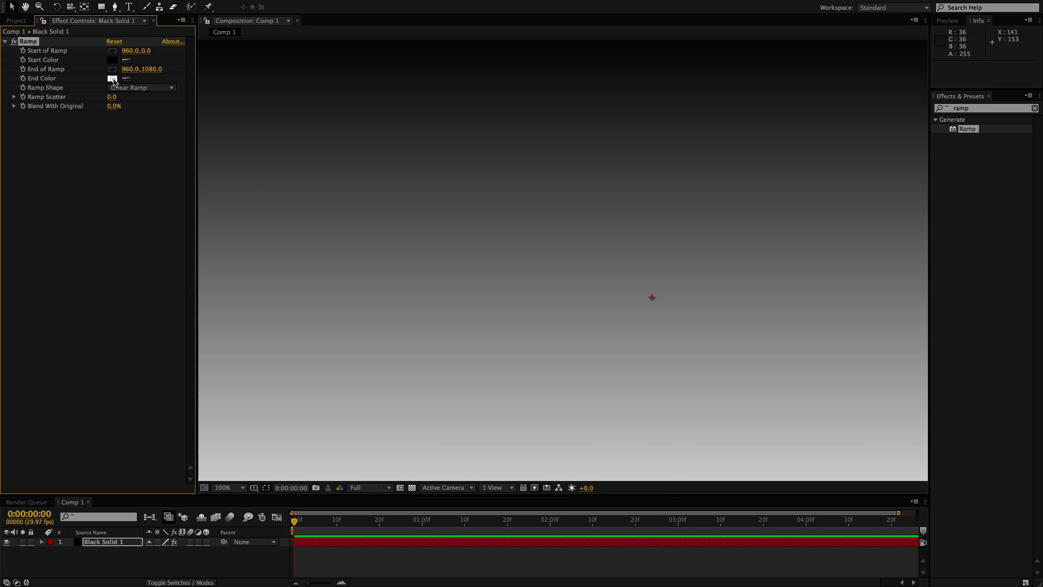
pyautogui.moveTo(394, 338); pyautogui.dragTo(391, 446)
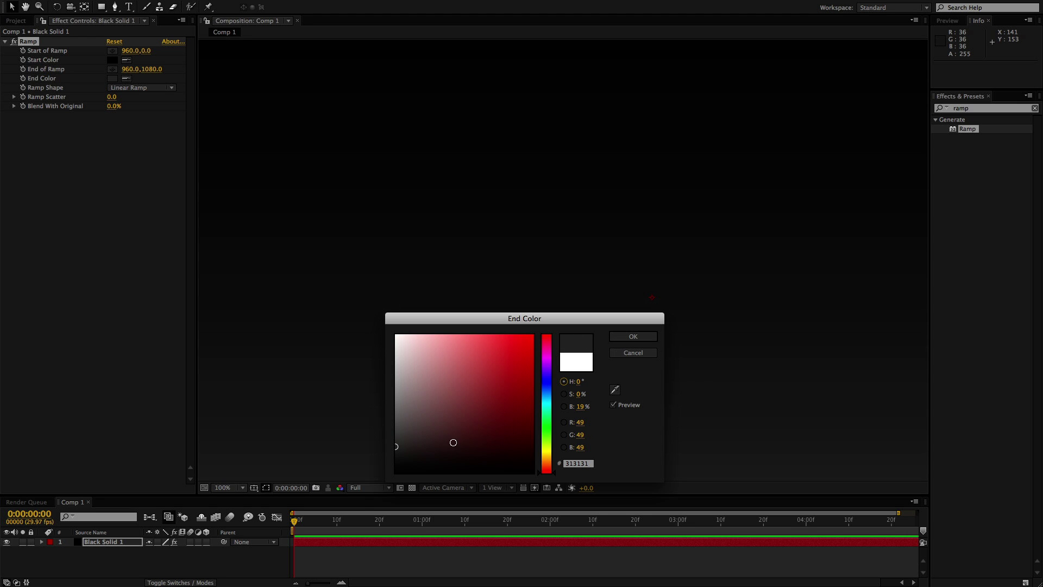
pyautogui.click(623, 337)
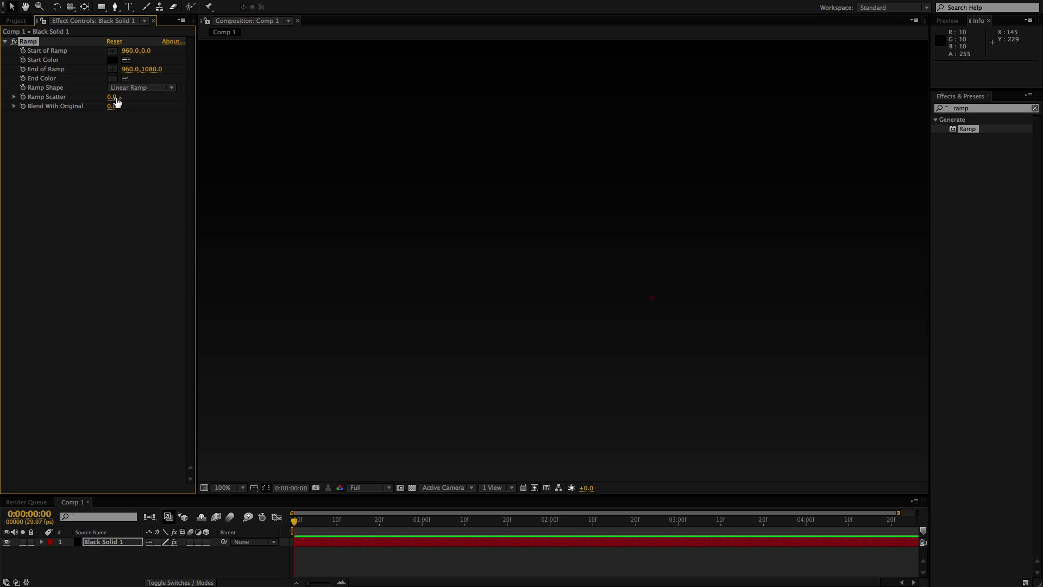
# Raise the Ramp Scatter value to dither the banding, then view the comp maximized
pyautogui.moveTo(111, 101); pyautogui.dragTo(601, 115)
pyautogui.press('`')
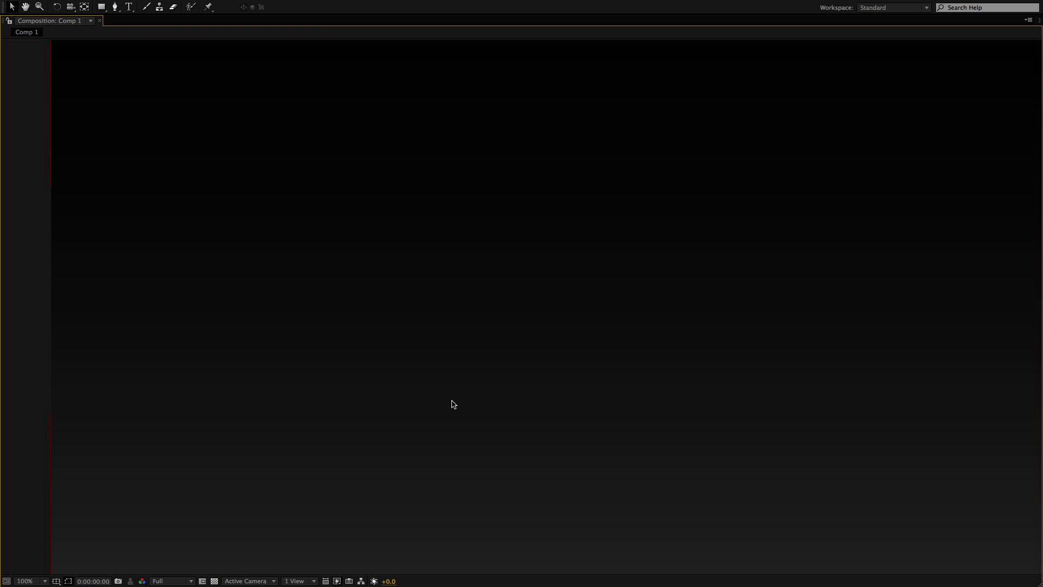
# Change the project colour depth from 8 bpc to 16 bpc in the Project panel
pyautogui.press('`')
pyautogui.click(24, 22)
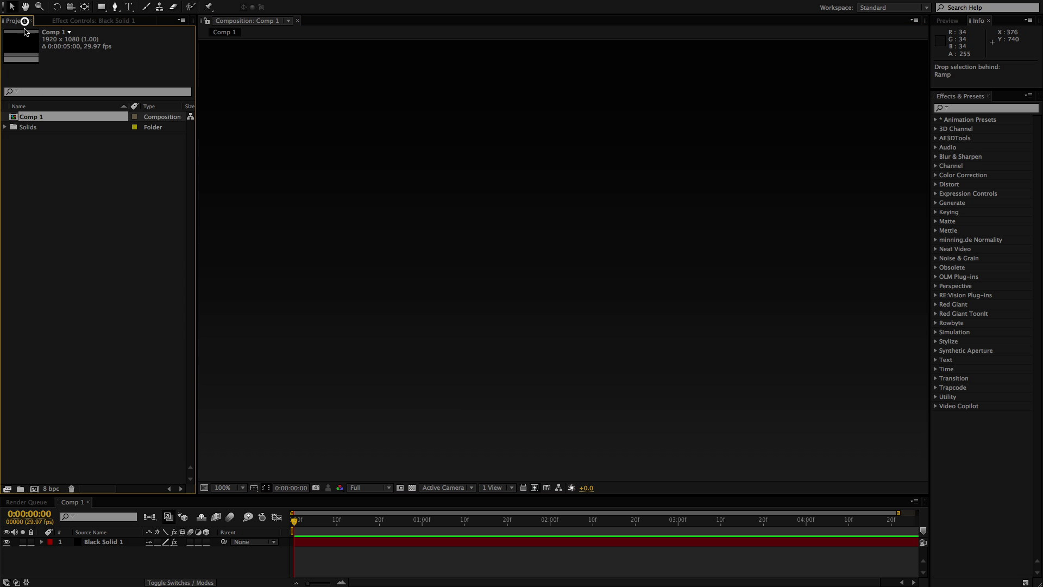
pyautogui.click(47, 492)
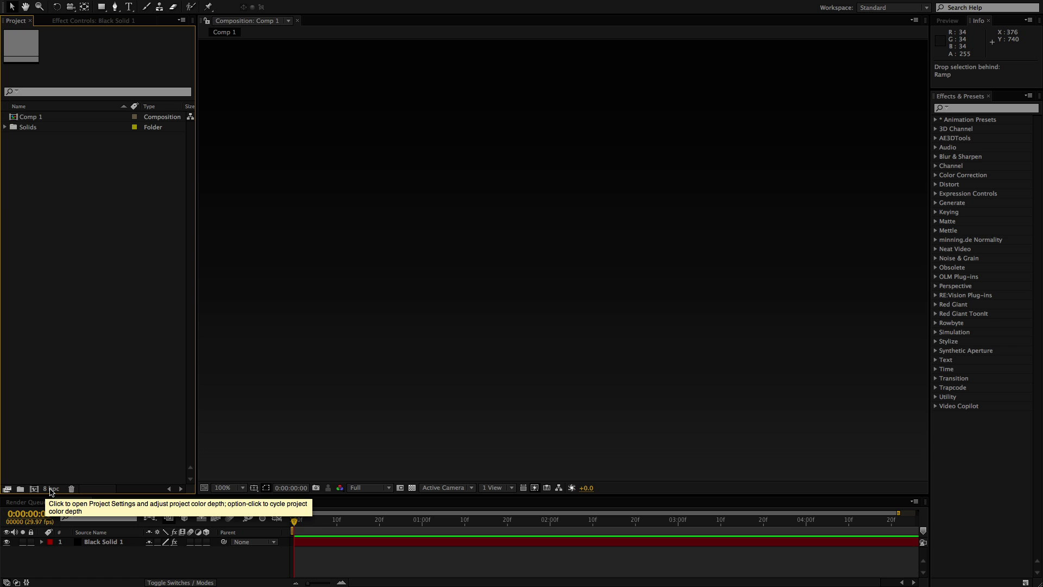
pyautogui.keyDown('alt'); pyautogui.click(50, 491); pyautogui.keyUp('alt')
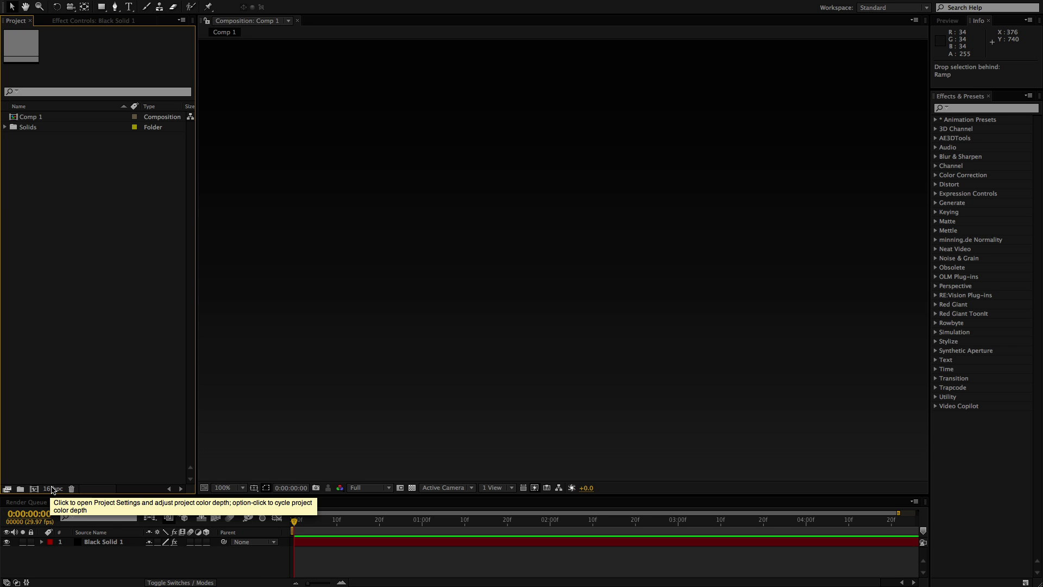
pyautogui.click(82, 21)
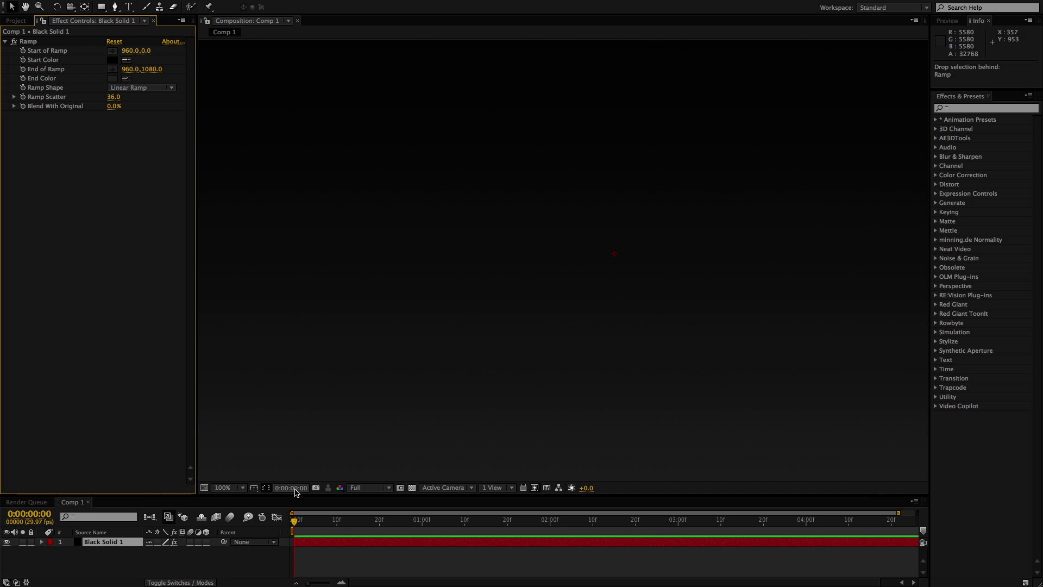
# Replace Black Solid 1 with a new black solid carrying Lens Flare, centred at 960, 539
pyautogui.click(316, 542)
pyautogui.press('Delete')
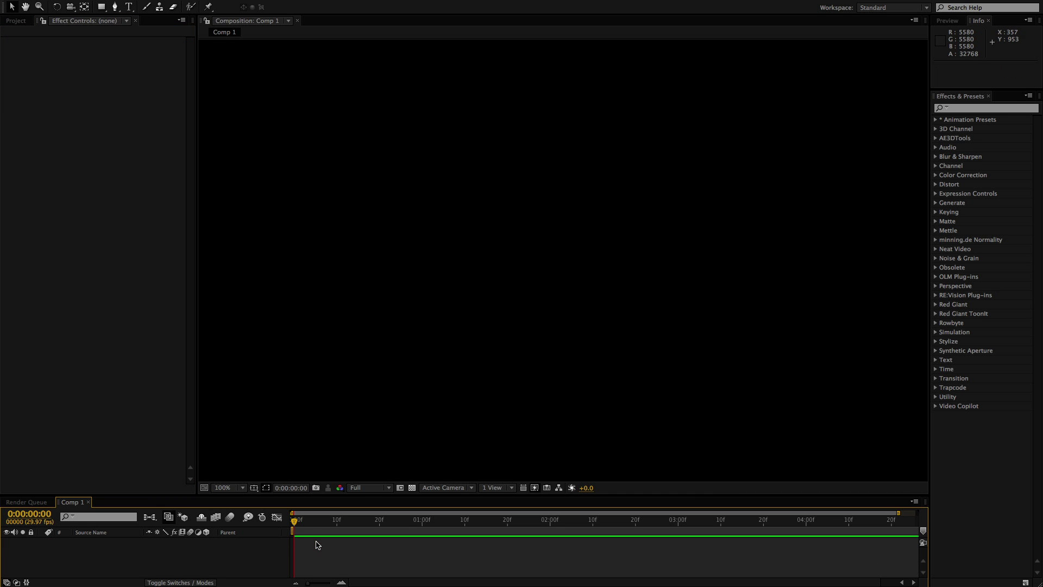
pyautogui.hotkey('ctrl', 'y')
pyautogui.click(519, 324)
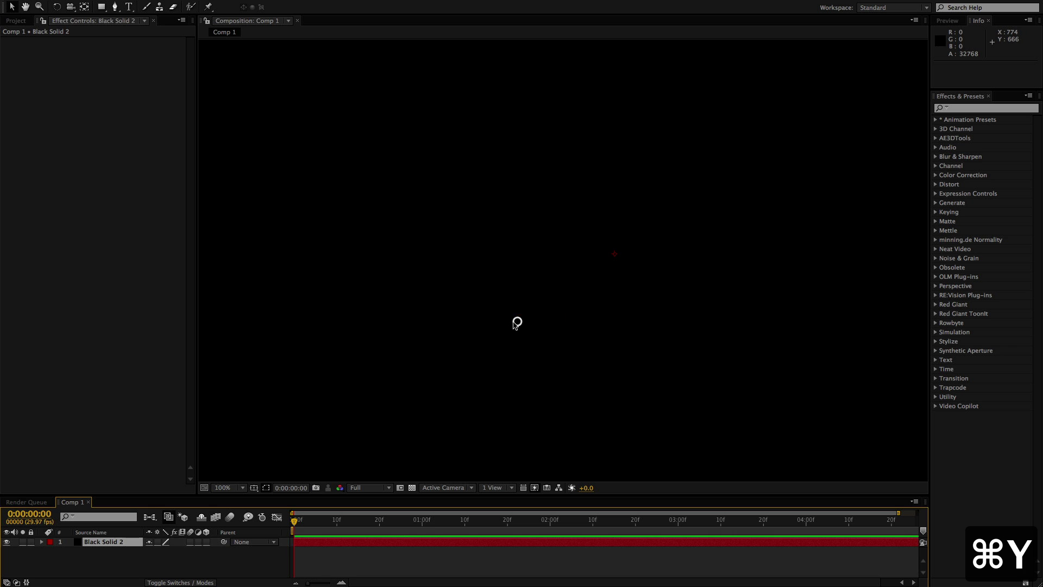
pyautogui.click(960, 110)
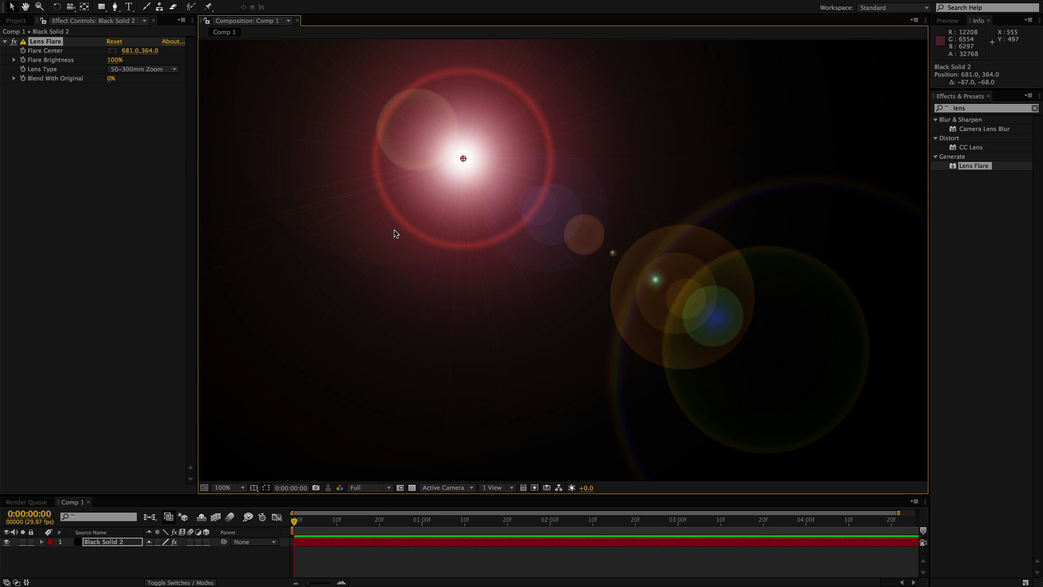
pyautogui.moveTo(464, 158); pyautogui.dragTo(628, 265)
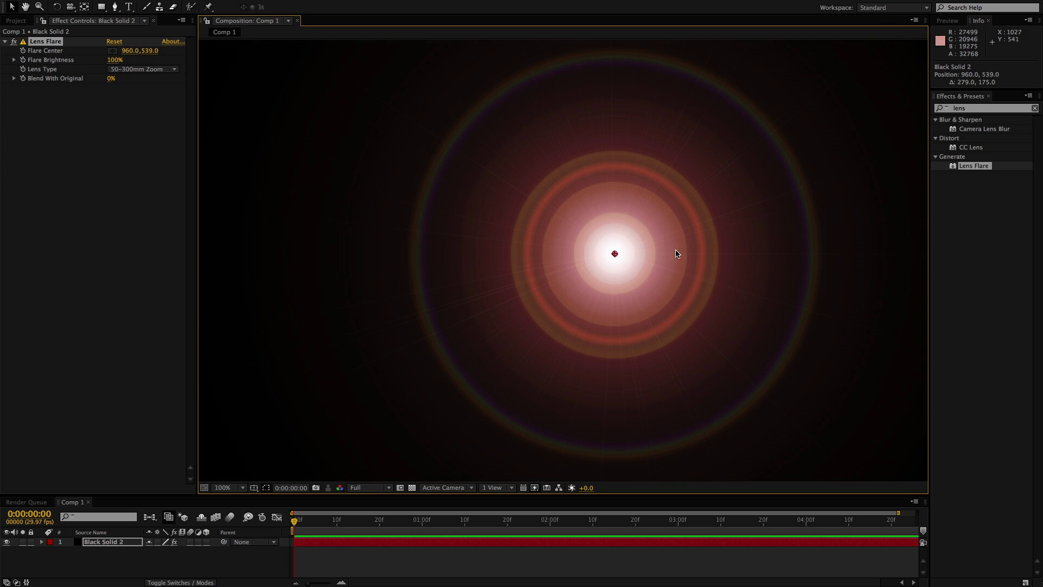
# Apply Fast Blur at Blurriness 101 to the flare and dismiss the 8-bit colour warning
pyautogui.click(992, 108)
pyautogui.write('fast')
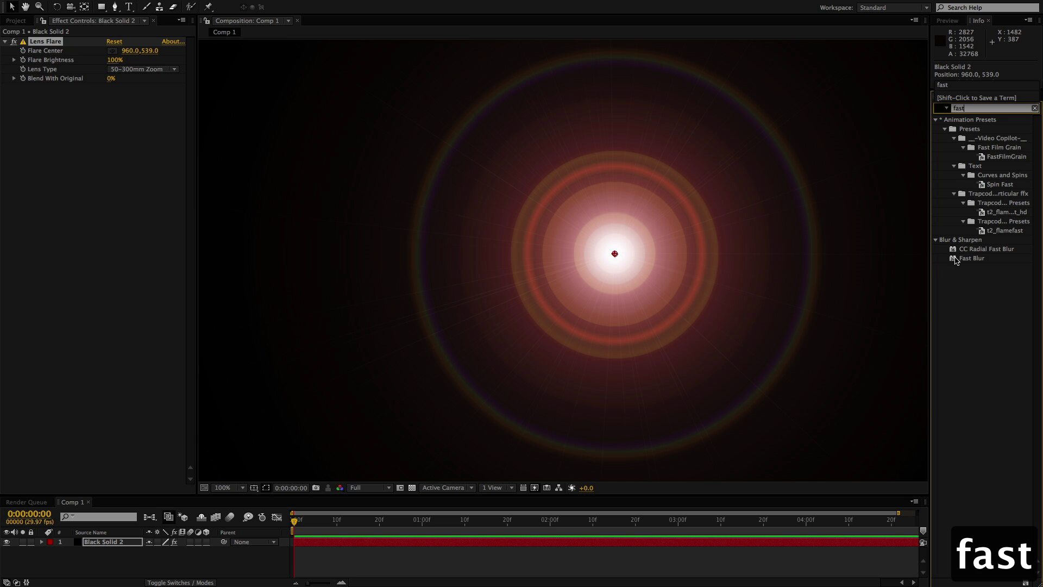
pyautogui.doubleClick(955, 258)
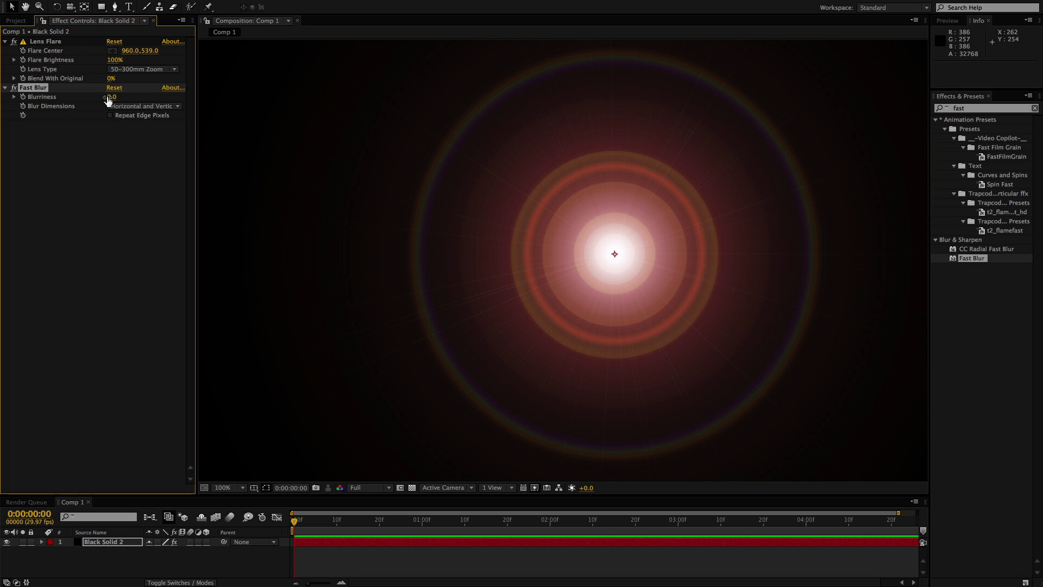
pyautogui.moveTo(108, 98); pyautogui.dragTo(166, 96)
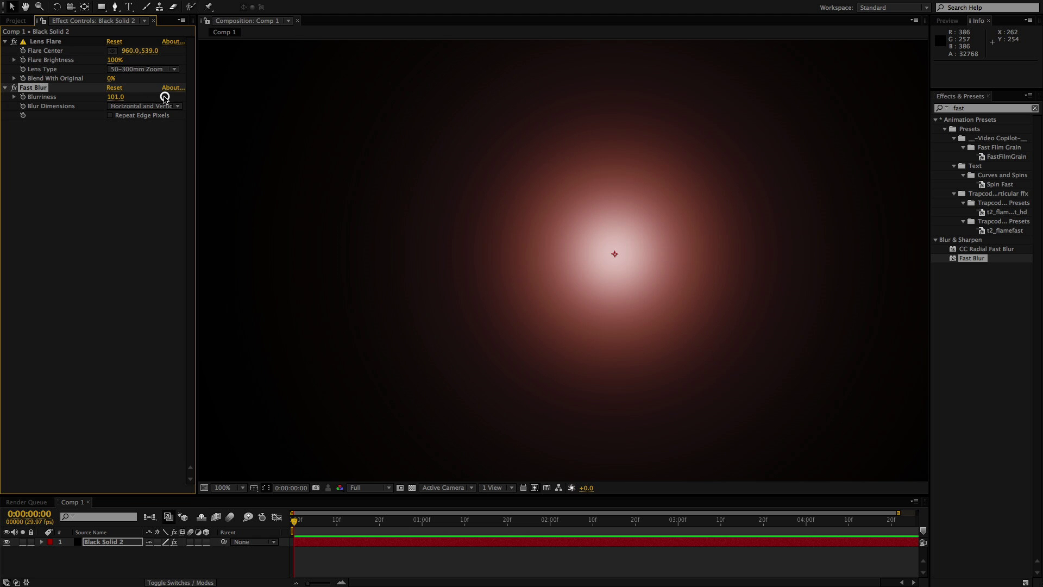
pyautogui.click(23, 42)
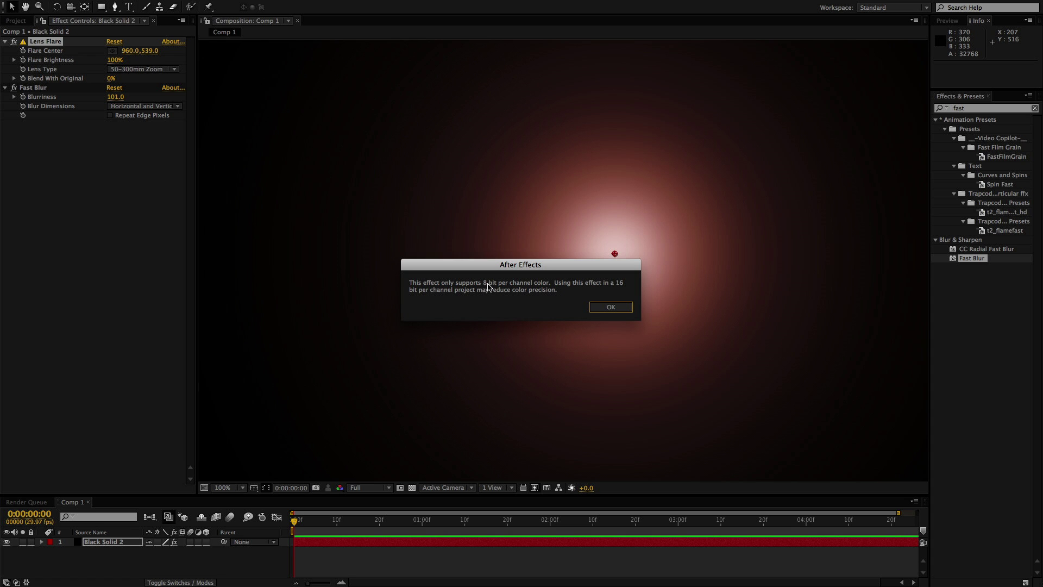
pyautogui.click(600, 307)
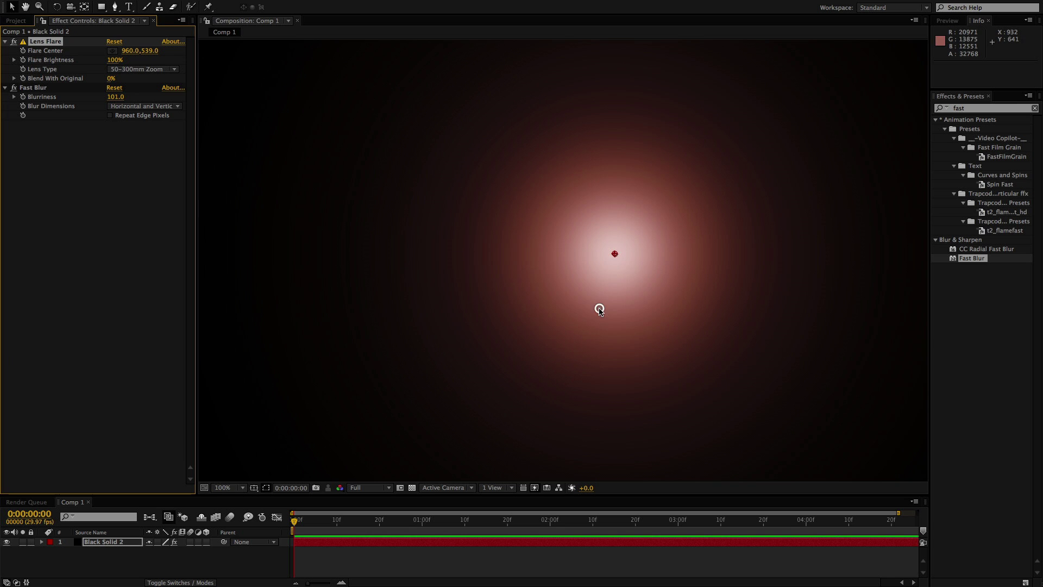
# Apply the Noise effect to the flare layer with Amount of Noise 0.5%
pyautogui.click(971, 108)
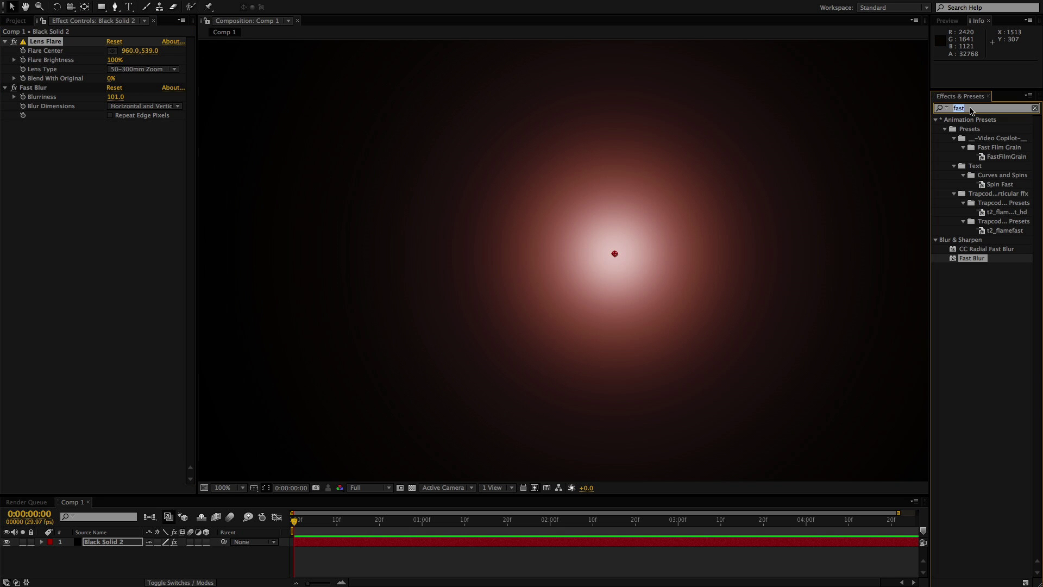
pyautogui.write('noi')
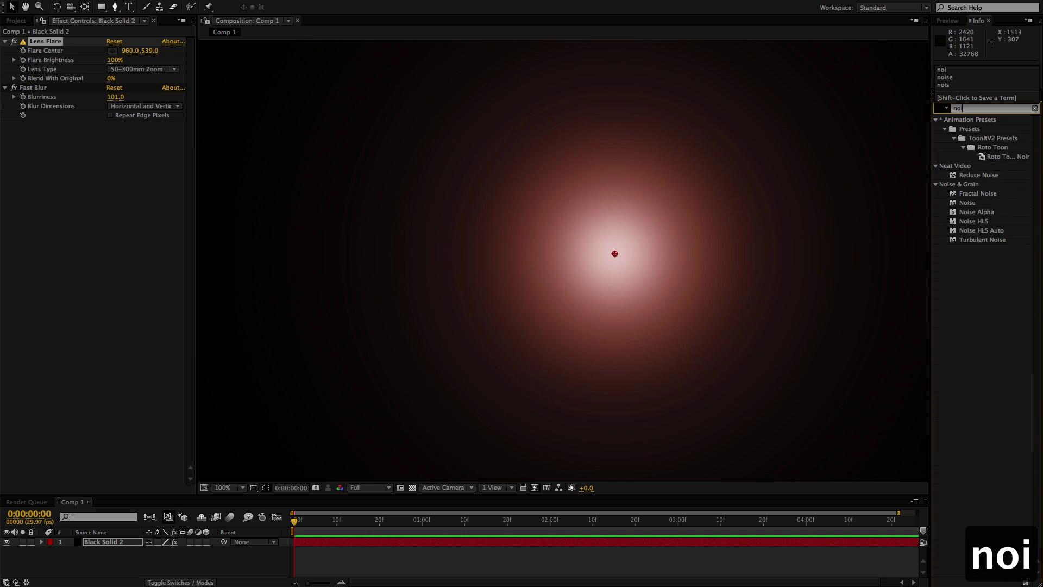
pyautogui.doubleClick(966, 202)
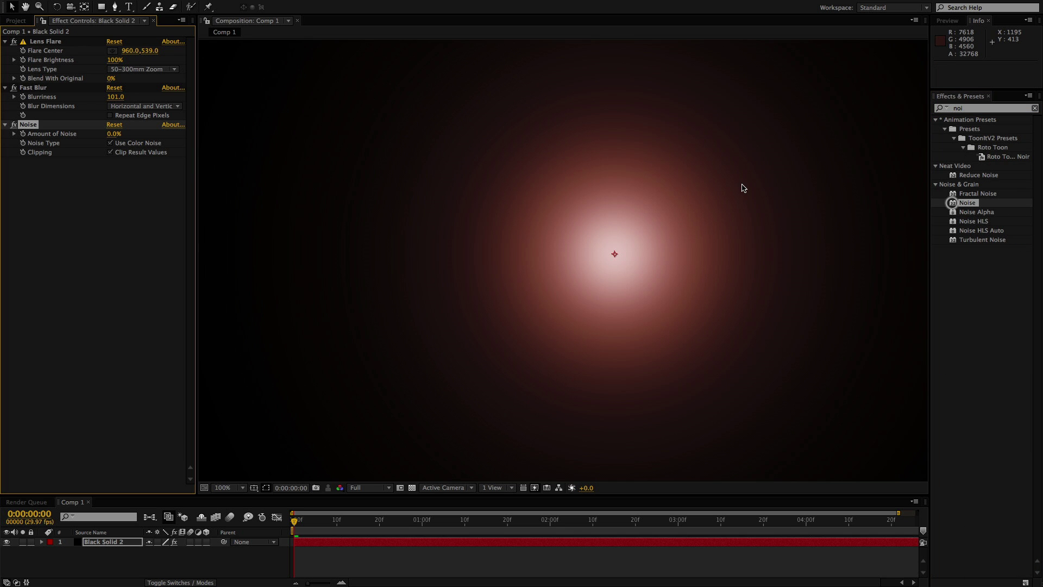
pyautogui.click(112, 134)
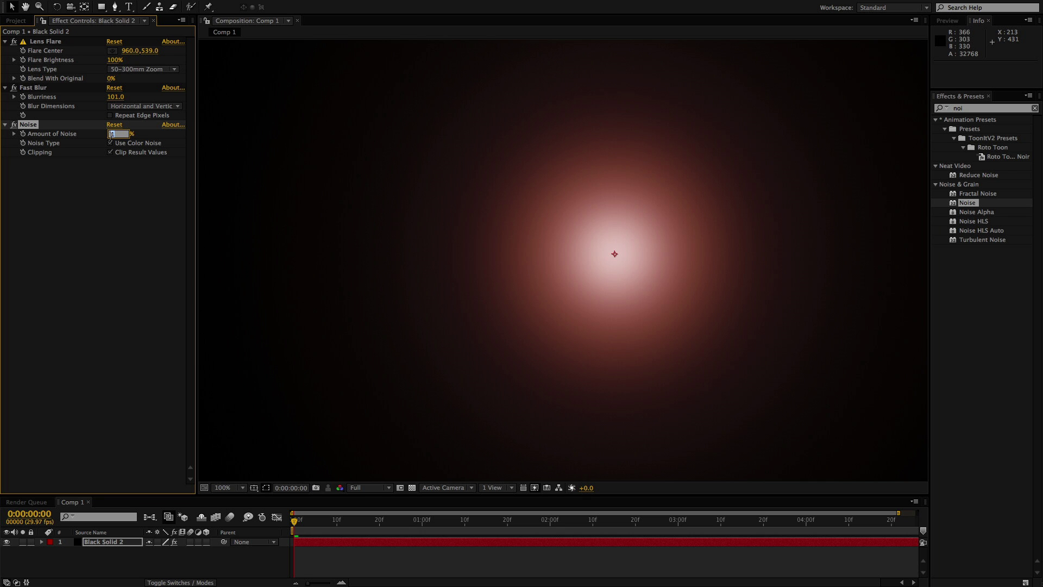
pyautogui.write('.5')
pyautogui.press('Return')
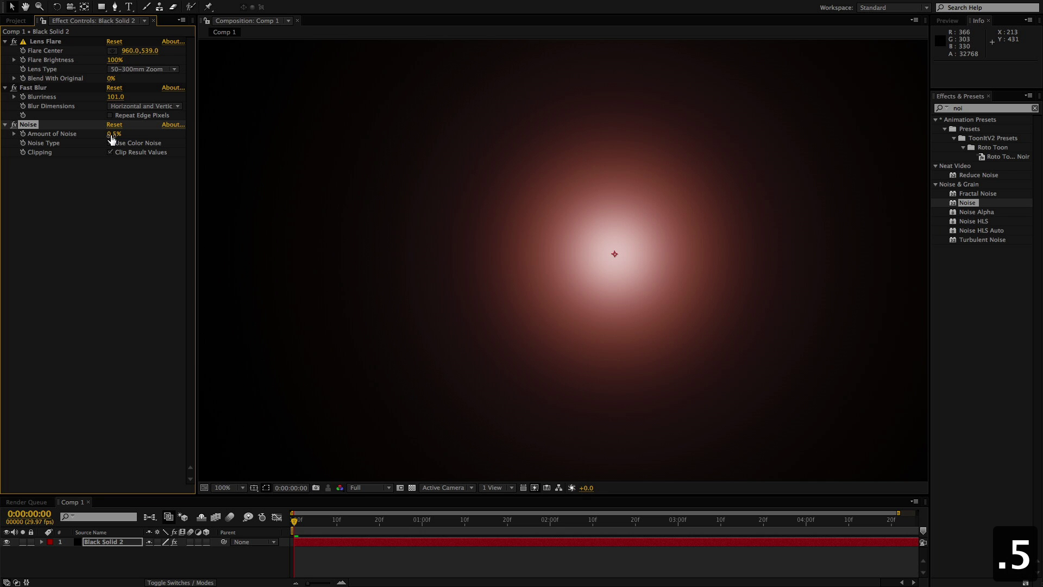
# Try 0.3% noise, return to 0.5%, and toggle Noise off and on to compare
pyautogui.click(111, 139)
pyautogui.write('.3')
pyautogui.press('Return')
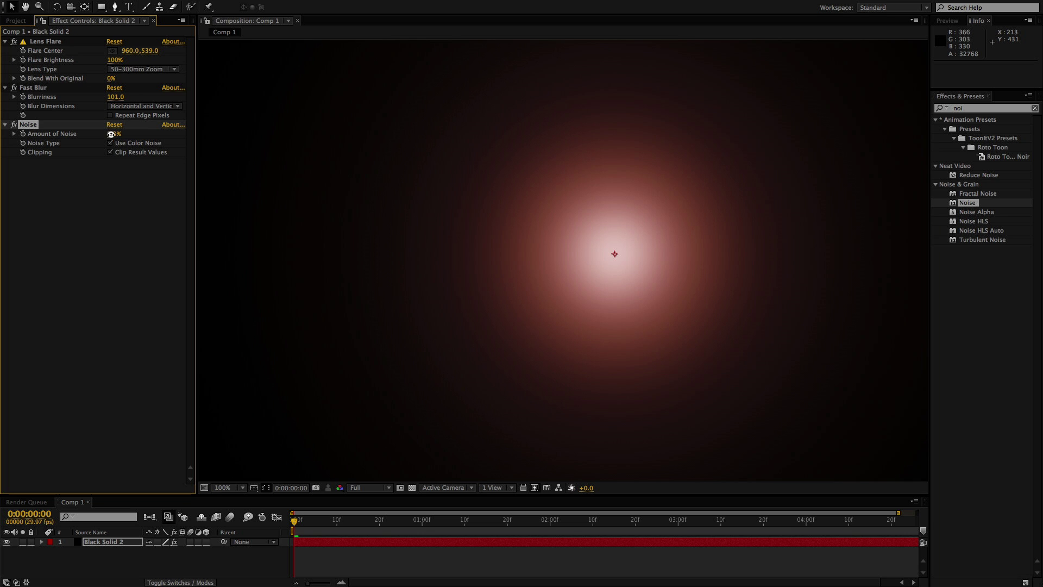
pyautogui.click(113, 135)
pyautogui.write('.5')
pyautogui.press('Return')
pyautogui.click(14, 125)
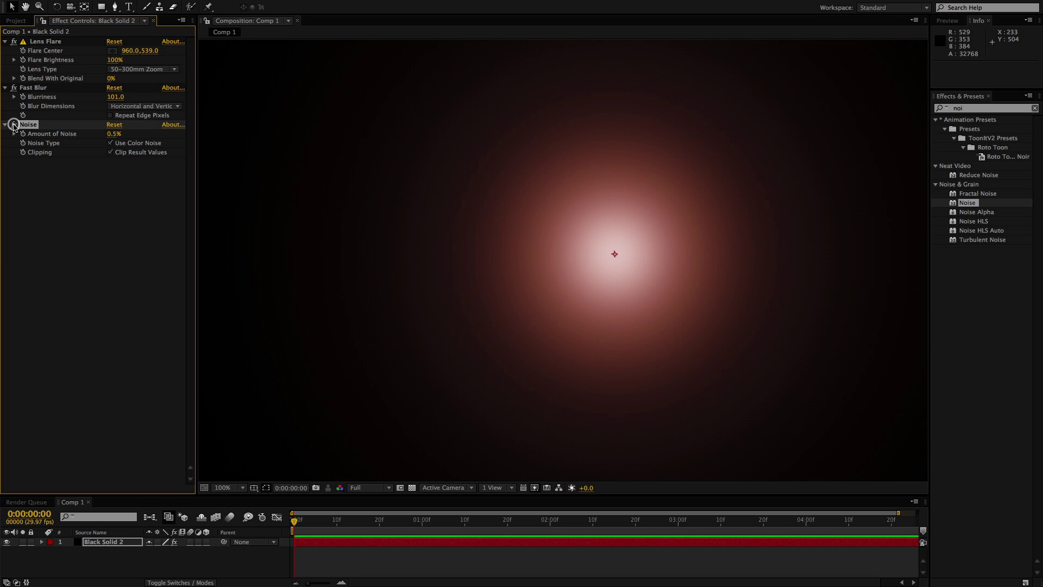
pyautogui.click(15, 126)
pyautogui.click(14, 126)
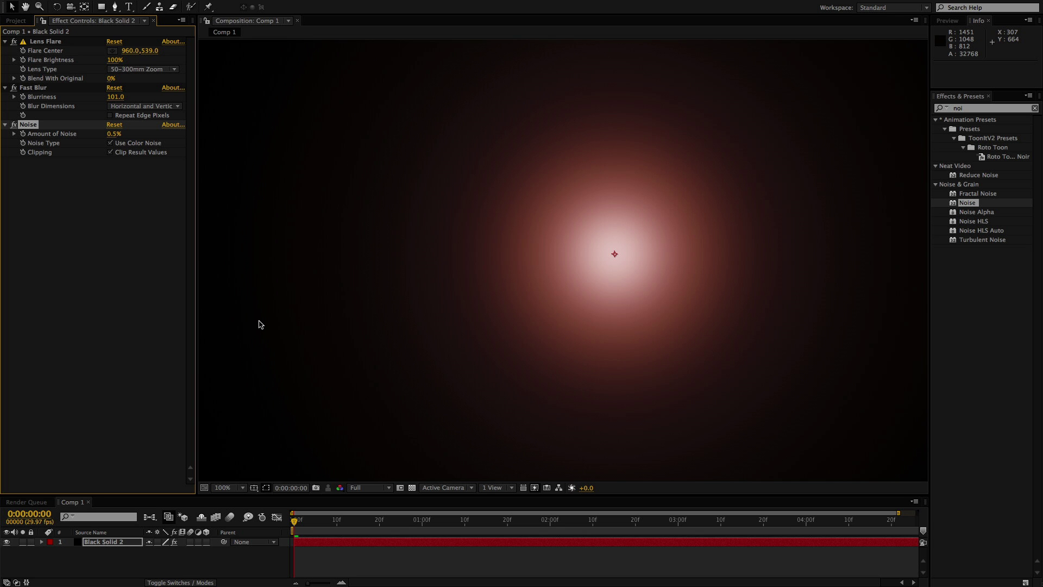
pyautogui.moveTo(256, 321); pyautogui.dragTo(400, 295)
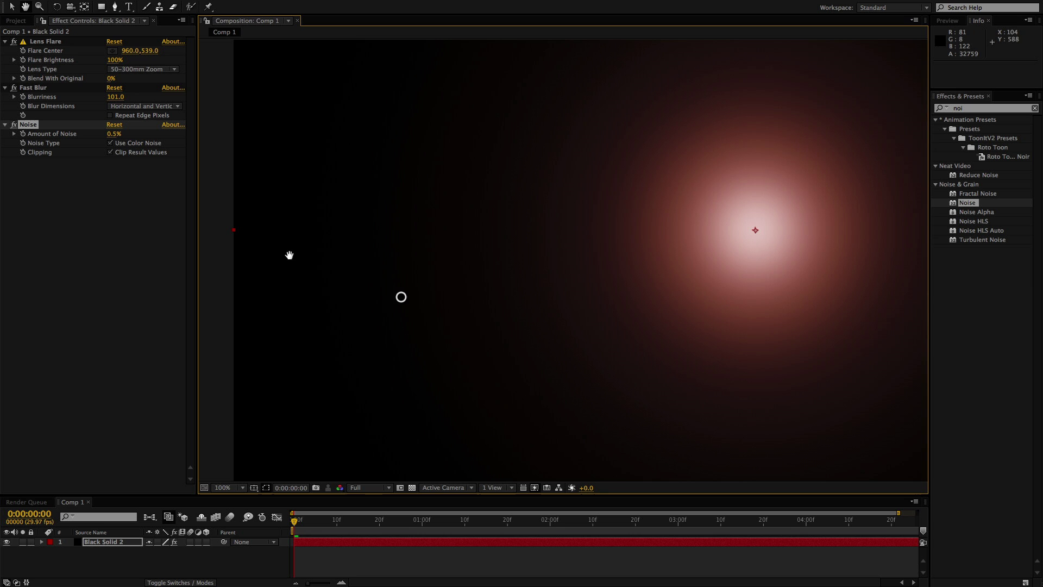
# Apply Curves to the flare layer and pull the curve below the diagonal to darken it
pyautogui.doubleClick(981, 111)
pyautogui.write('cur')
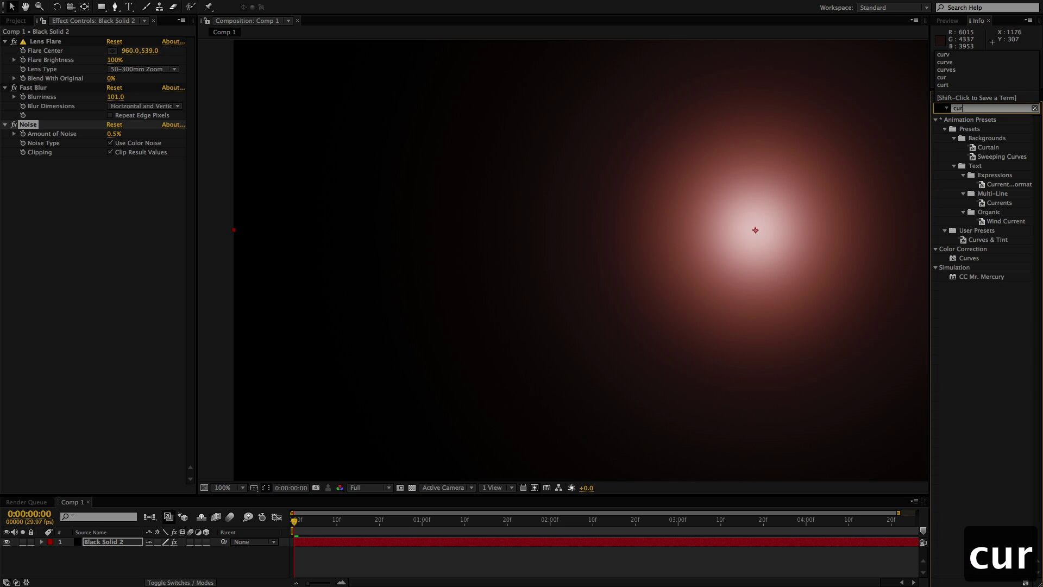
pyautogui.click(968, 258)
pyautogui.moveTo(968, 258); pyautogui.dragTo(478, 201)
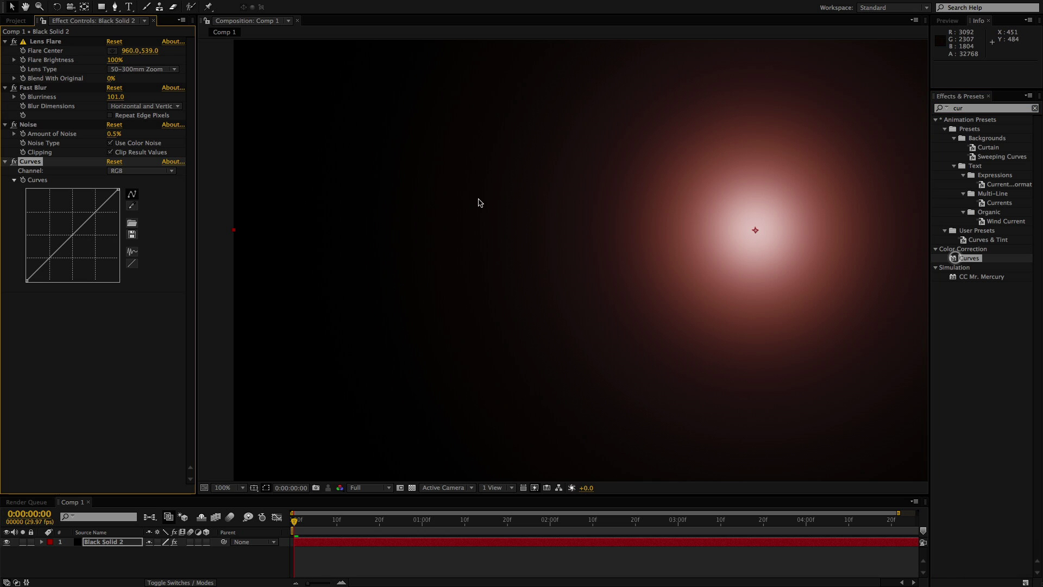
pyautogui.moveTo(50, 266); pyautogui.dragTo(45, 266)
pyautogui.moveTo(536, 301); pyautogui.dragTo(474, 298)
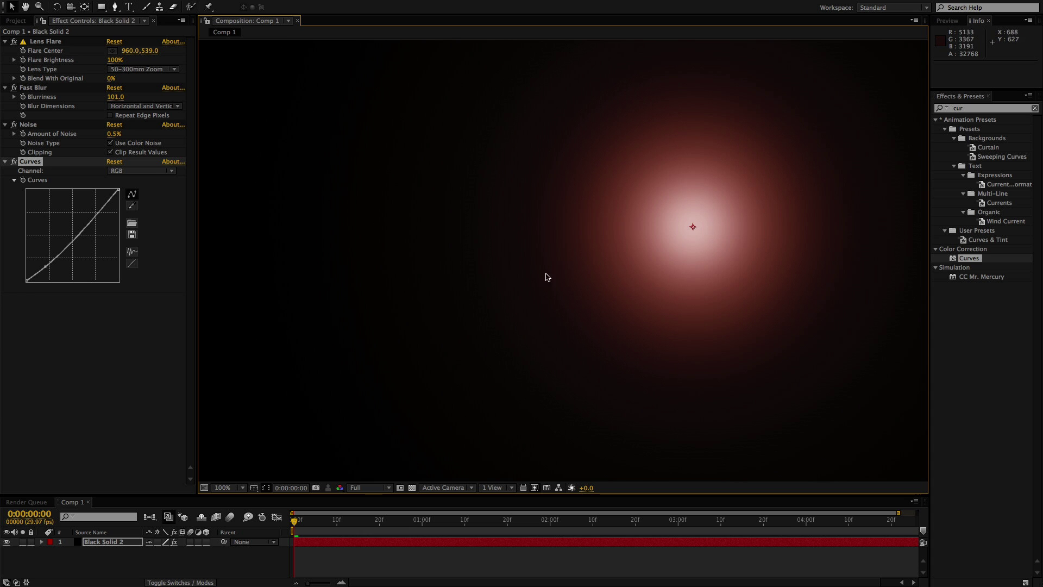
pyautogui.moveTo(679, 256); pyautogui.dragTo(635, 255)
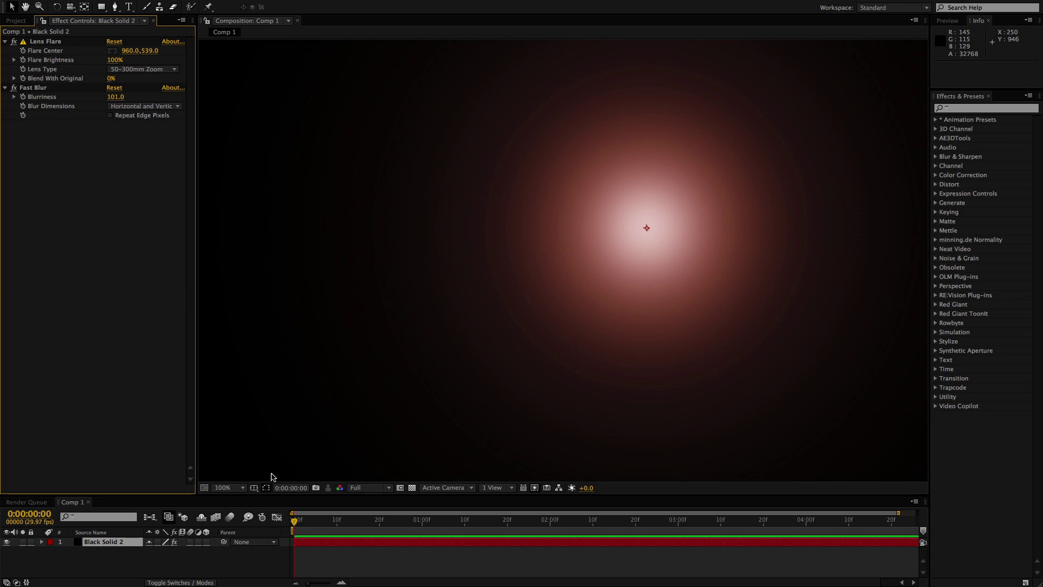
# Drop Add Grain beneath Fast Blur and drag its preview box onto the dark left area
pyautogui.click(357, 557)
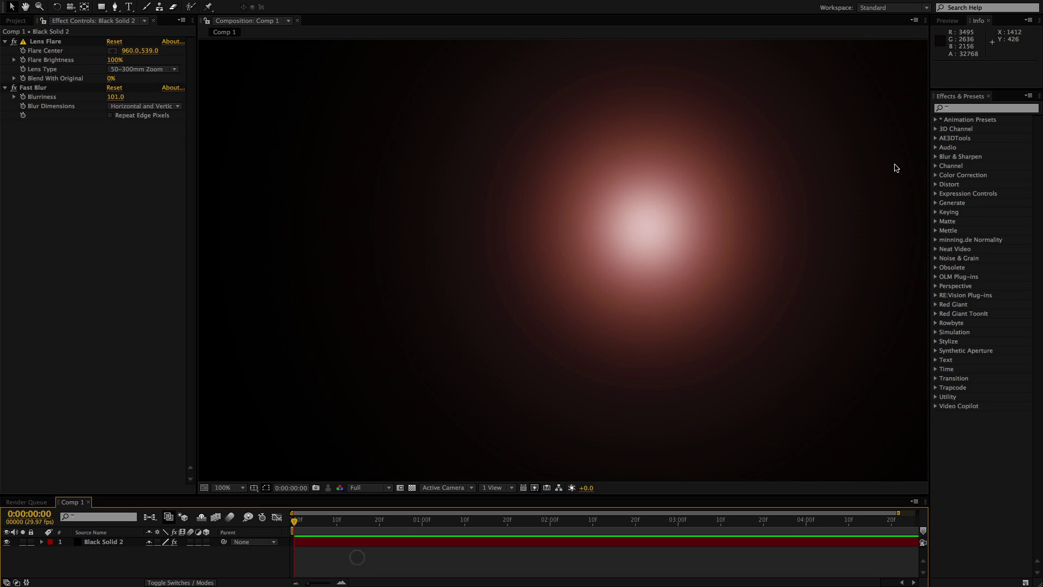
pyautogui.click(966, 109)
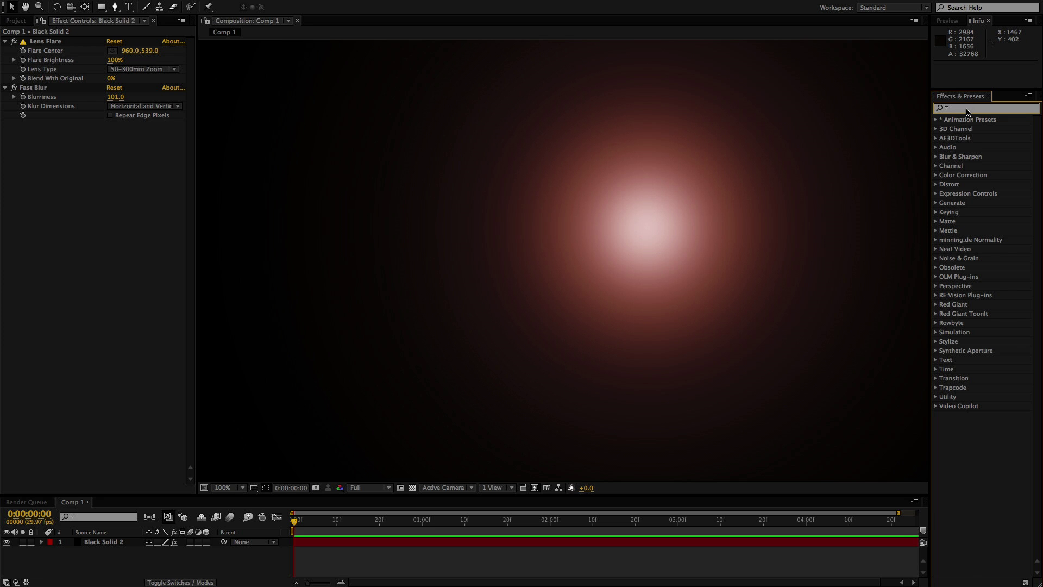
pyautogui.write('grai')
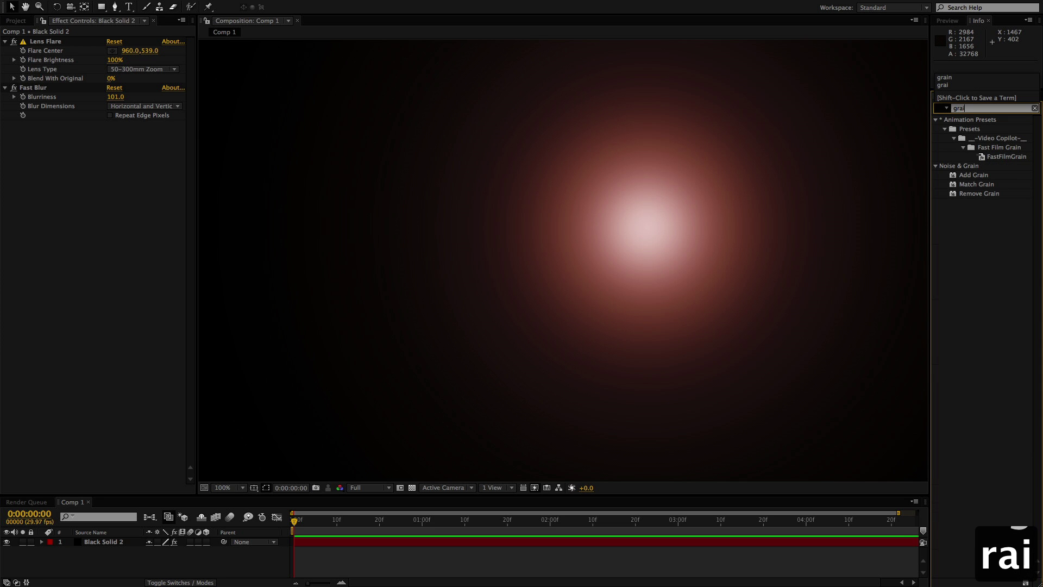
pyautogui.moveTo(952, 178); pyautogui.dragTo(49, 231)
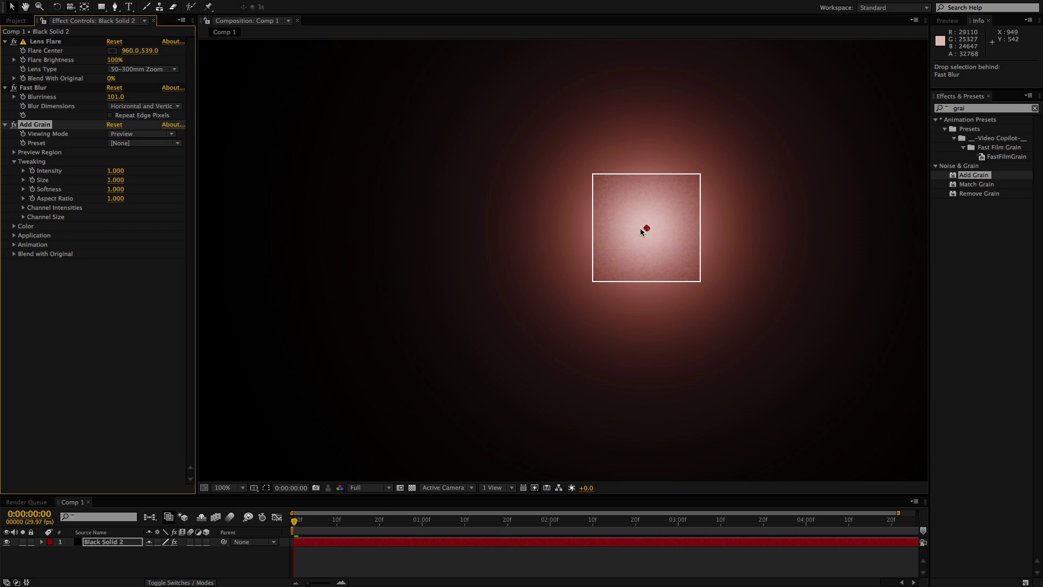
pyautogui.moveTo(645, 229); pyautogui.dragTo(420, 247)
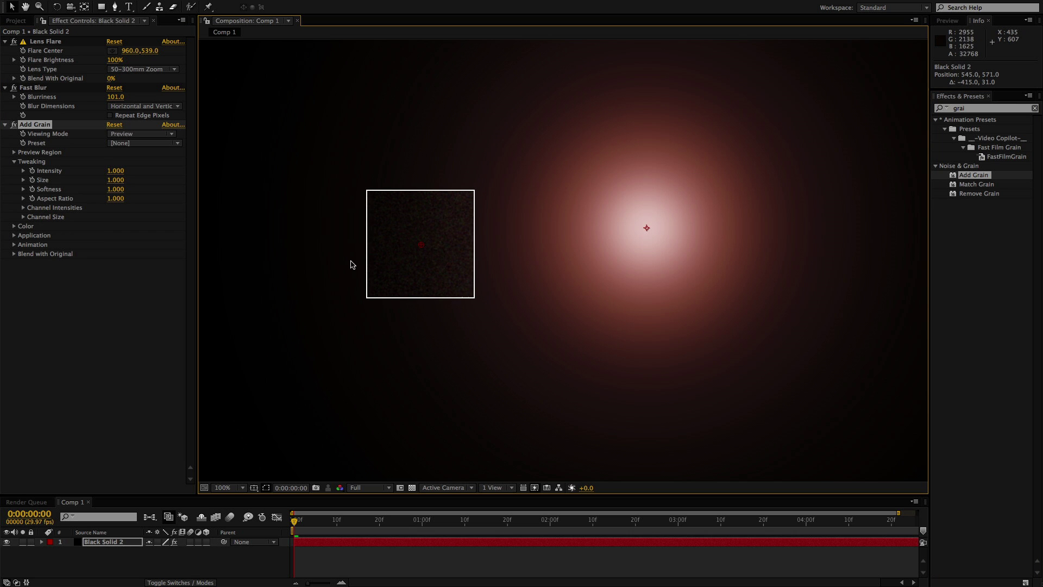
# Set Add Grain to Final Output viewing mode with Intensity 0.5 and Size 0.4
pyautogui.click(128, 137)
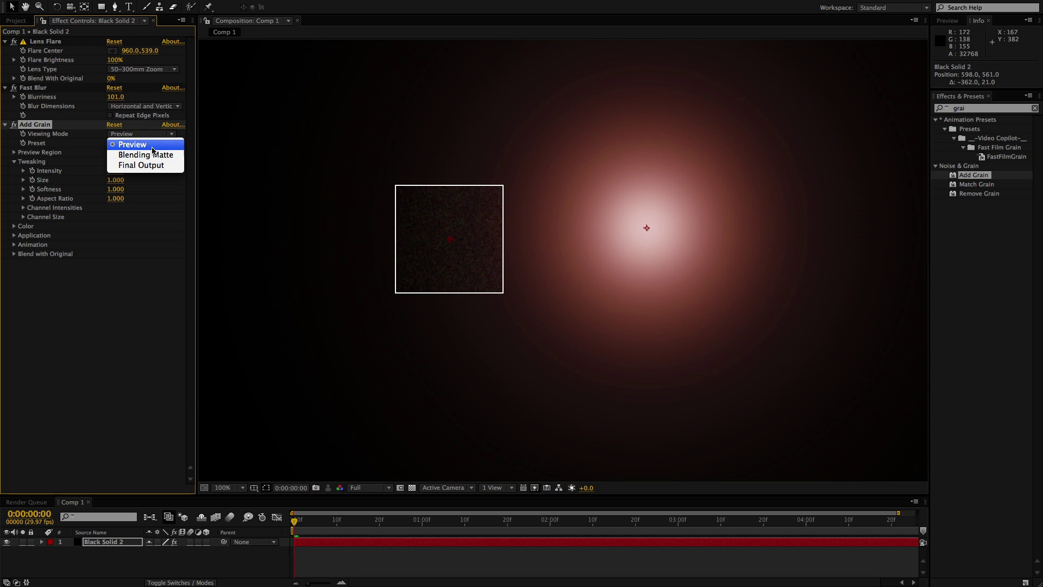
pyautogui.click(151, 165)
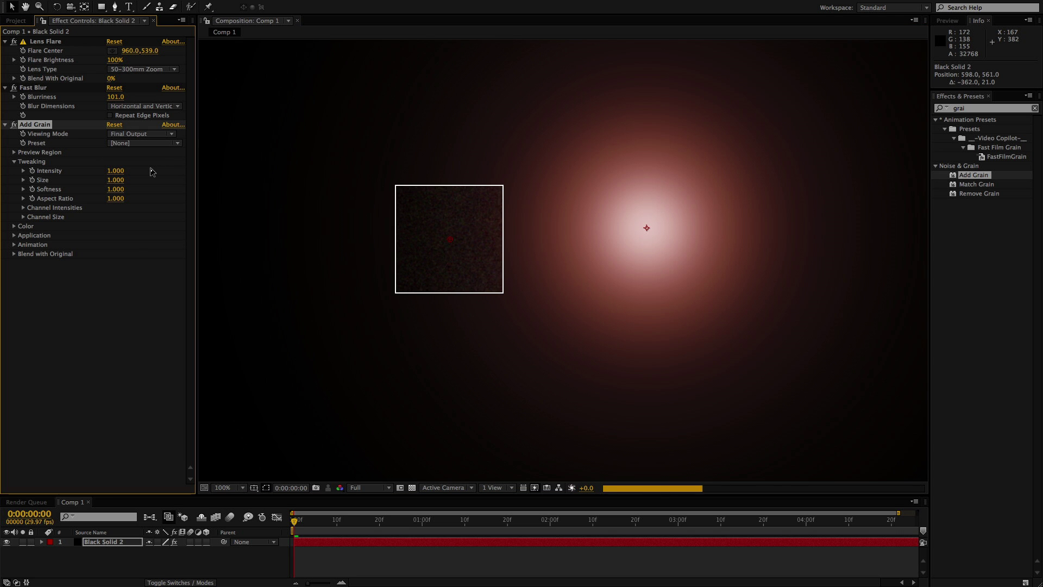
pyautogui.click(117, 171)
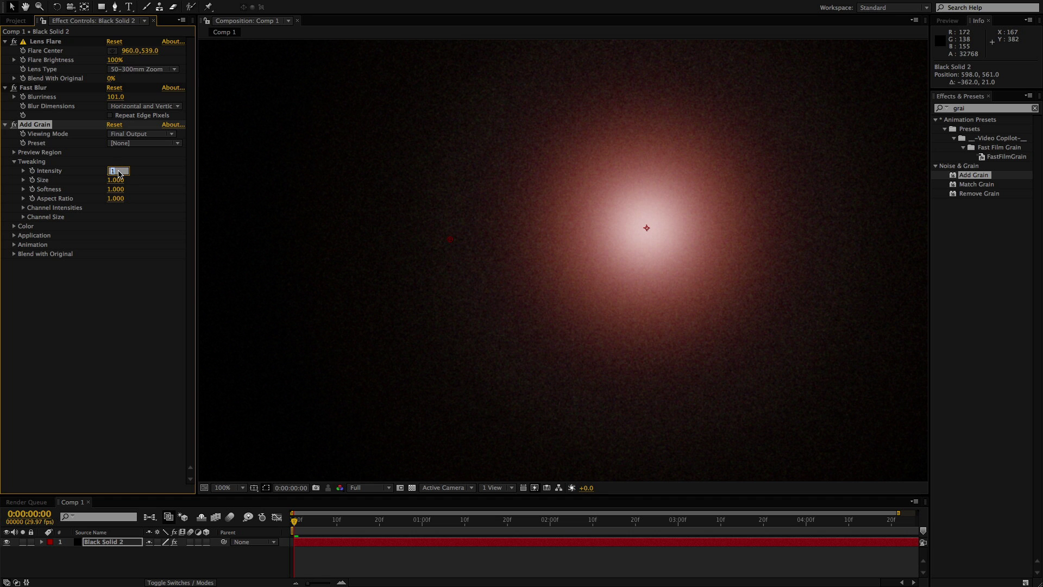
pyautogui.write('.5')
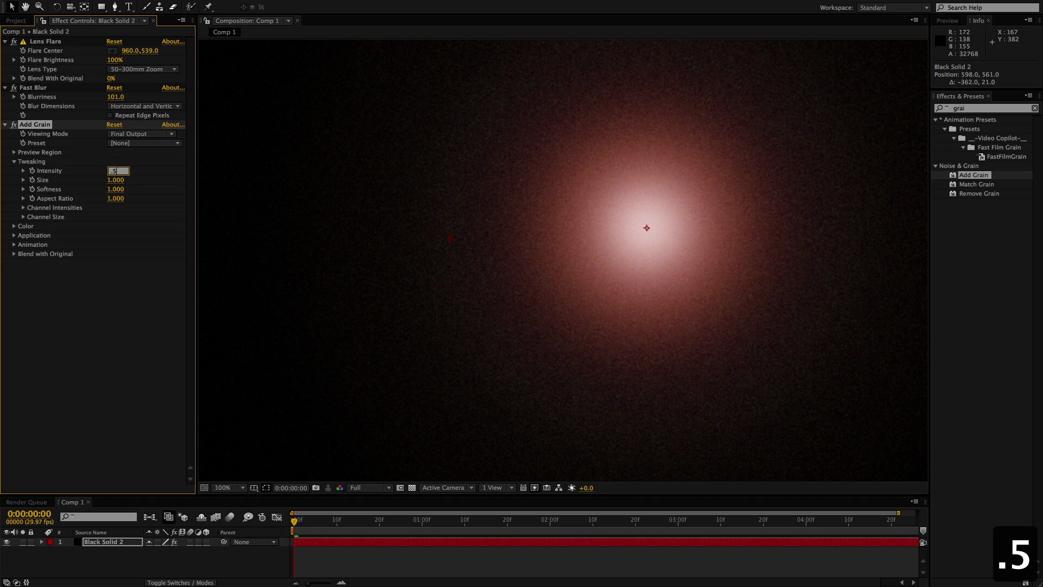
pyautogui.press('Tab')
pyautogui.press('Tab')
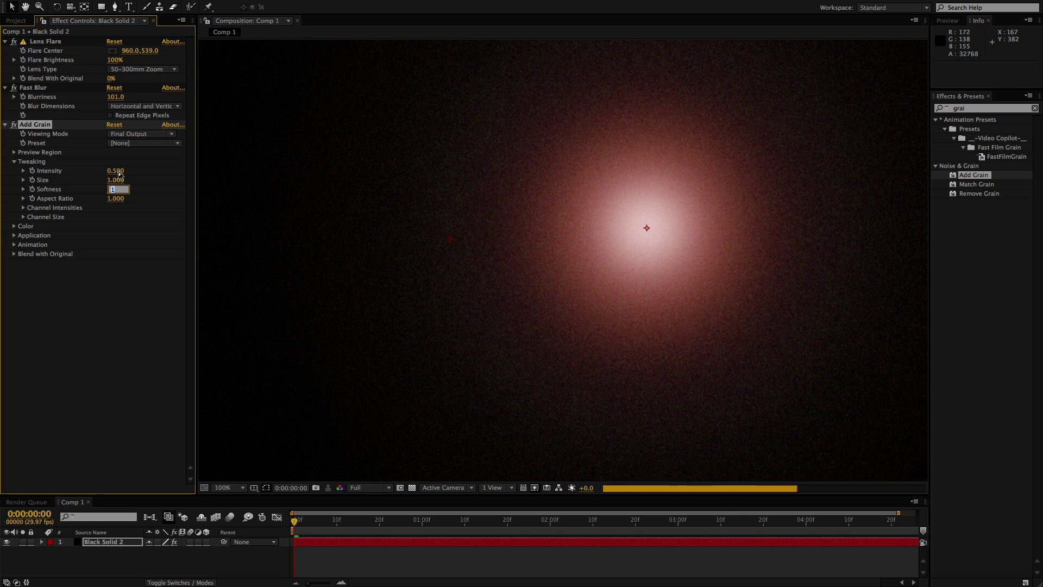
pyautogui.click(120, 181)
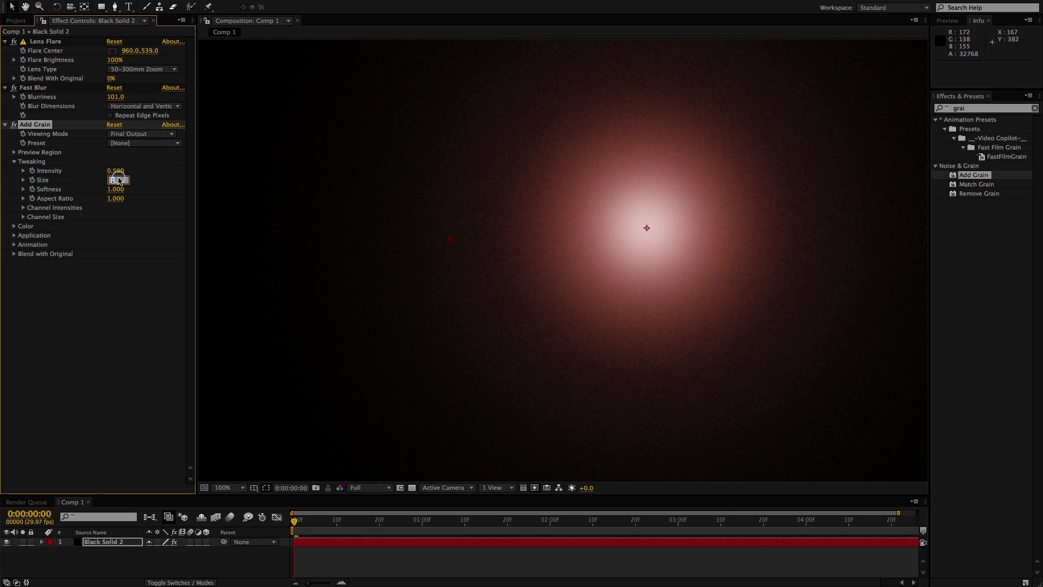
pyautogui.write('.4')
pyautogui.press('Return')
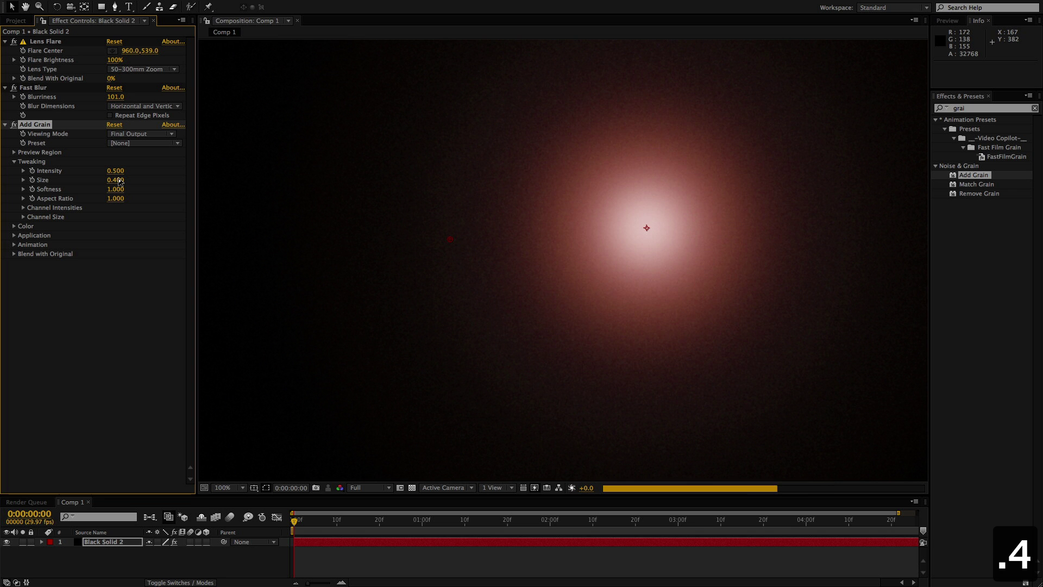
# Inspect the grain's Blend with Original settings, then delete the Add Grain effect
pyautogui.press('h')
pyautogui.moveTo(437, 351); pyautogui.dragTo(468, 313)
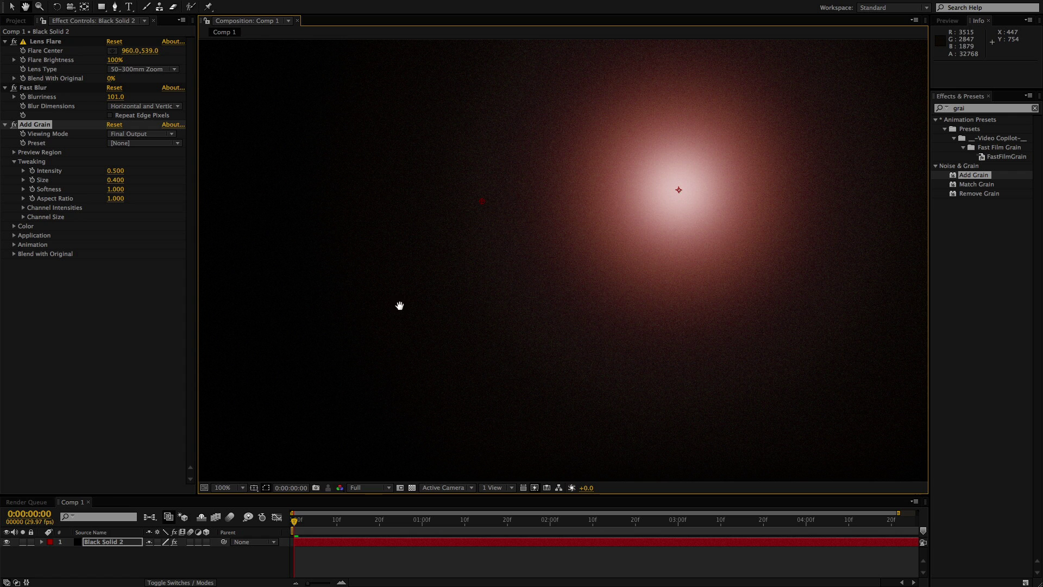
pyautogui.press('v')
pyautogui.click(14, 254)
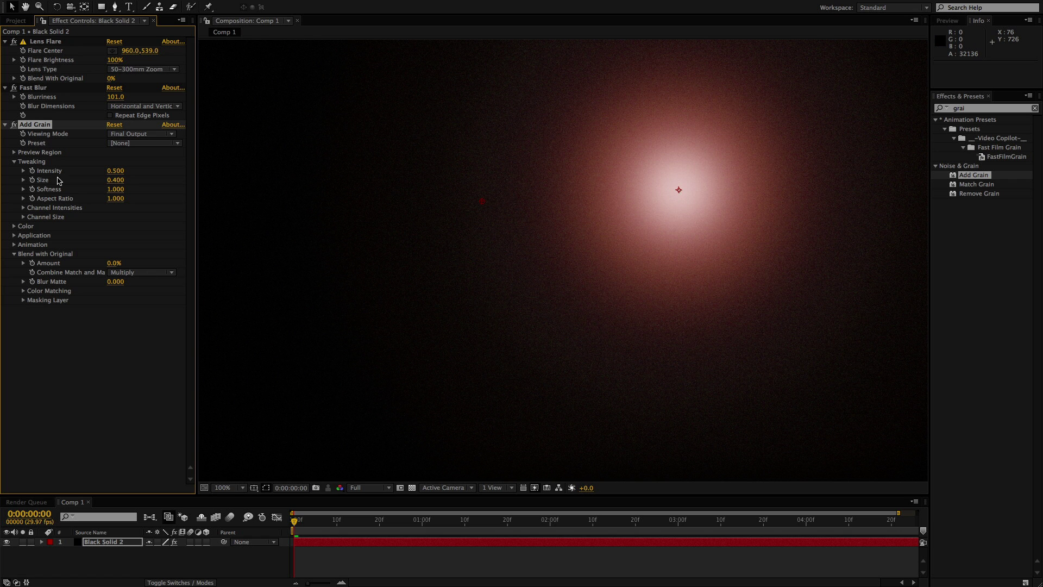
pyautogui.press('Delete')
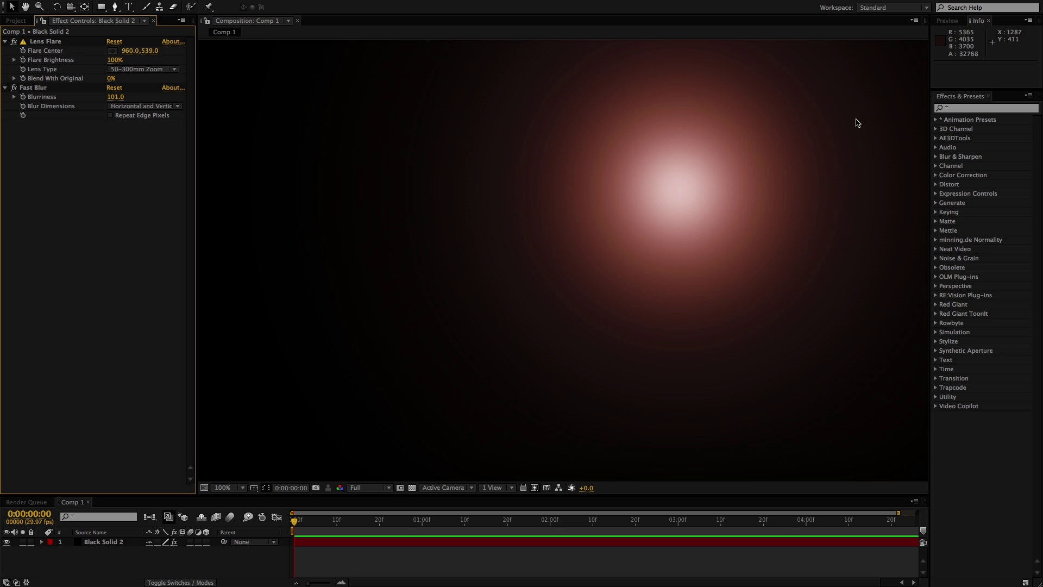
# Find 4-Color Gradient via a 'grad' search, apply it to Black Solid 2, and drop its opacity to about 26%
pyautogui.click(966, 109)
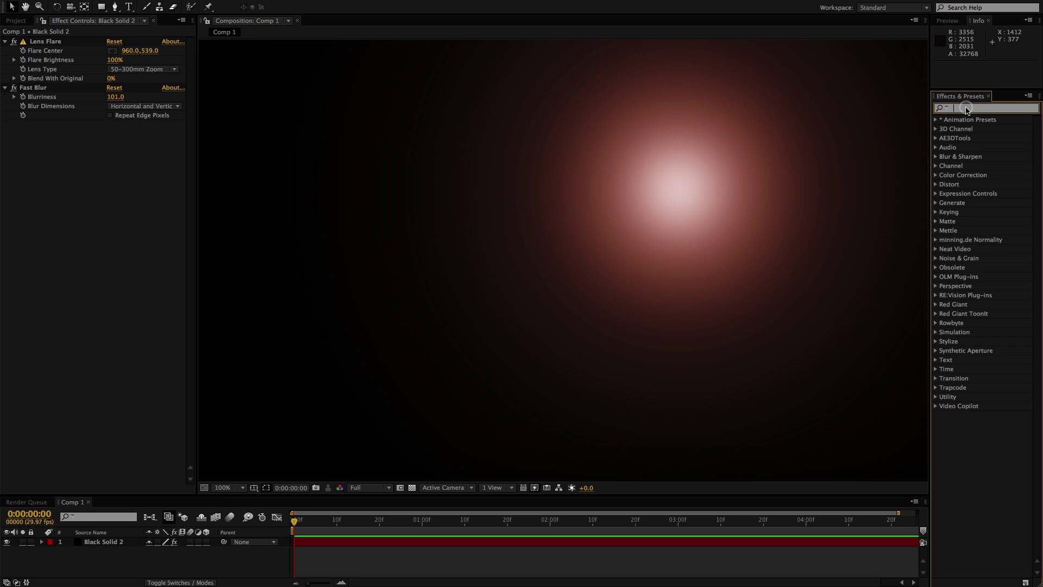
pyautogui.write('grad')
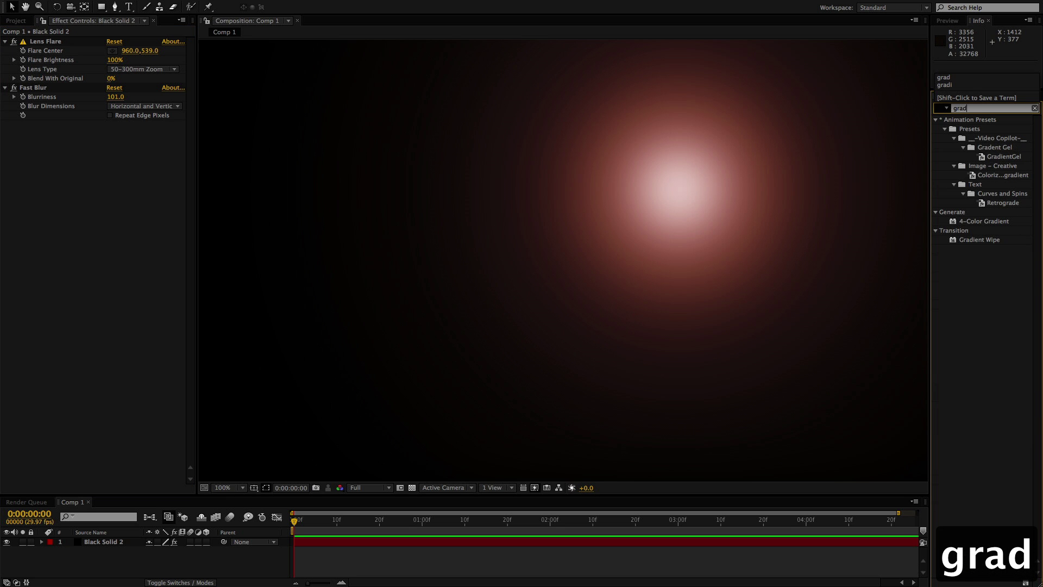
pyautogui.click(955, 222)
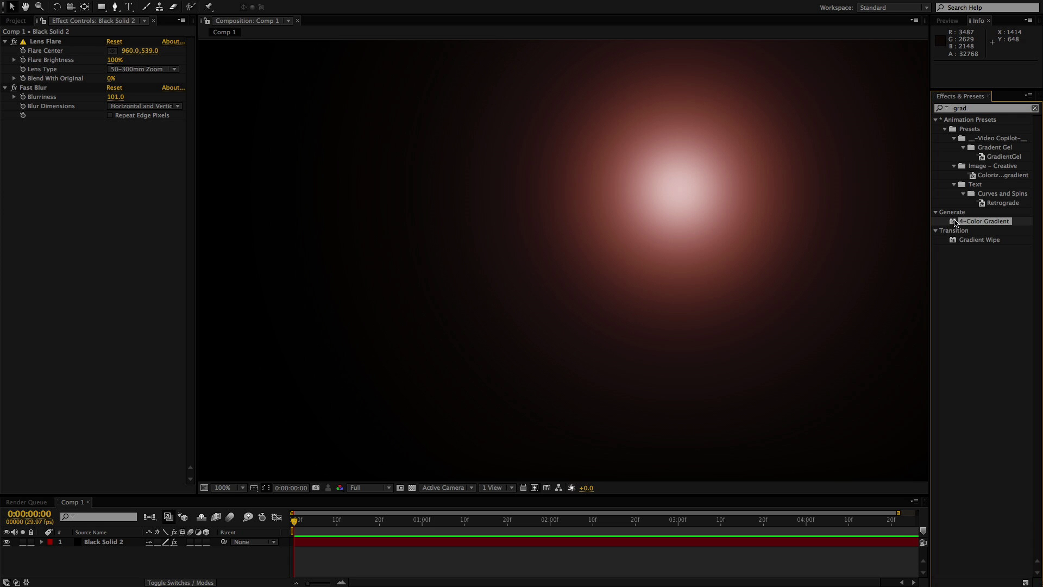
pyautogui.moveTo(954, 222); pyautogui.dragTo(659, 214)
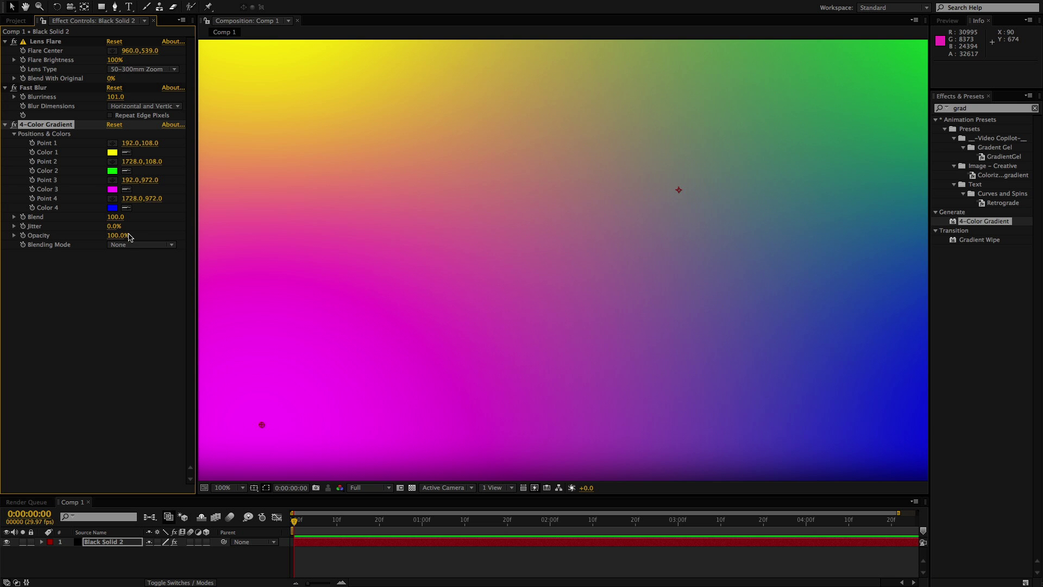
pyautogui.moveTo(120, 240); pyautogui.dragTo(82, 244)
# Switch the 4-Color Gradient to Color blending mode and settle its opacity at 25%
pyautogui.click(117, 244)
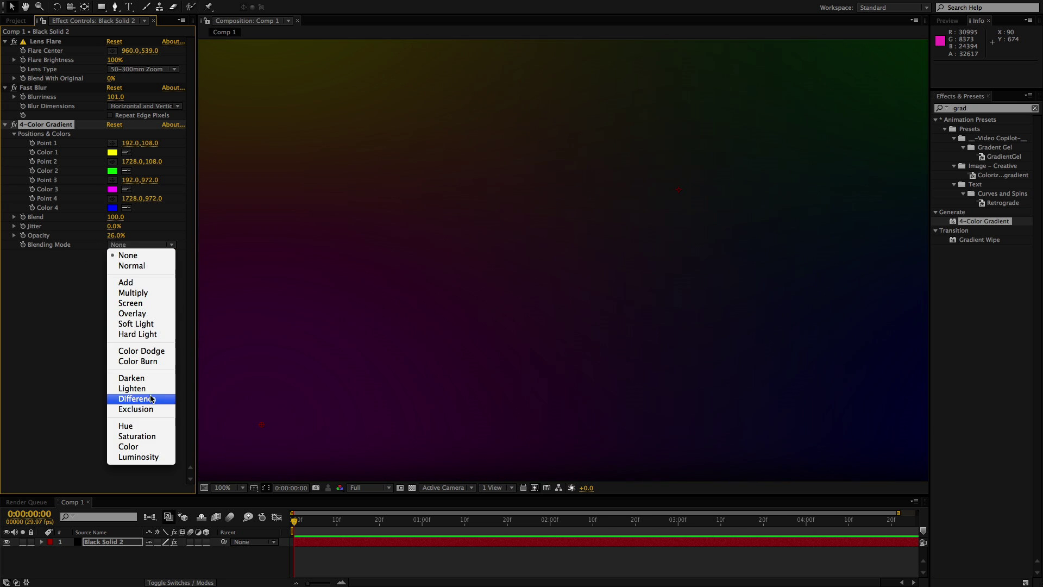
pyautogui.click(150, 447)
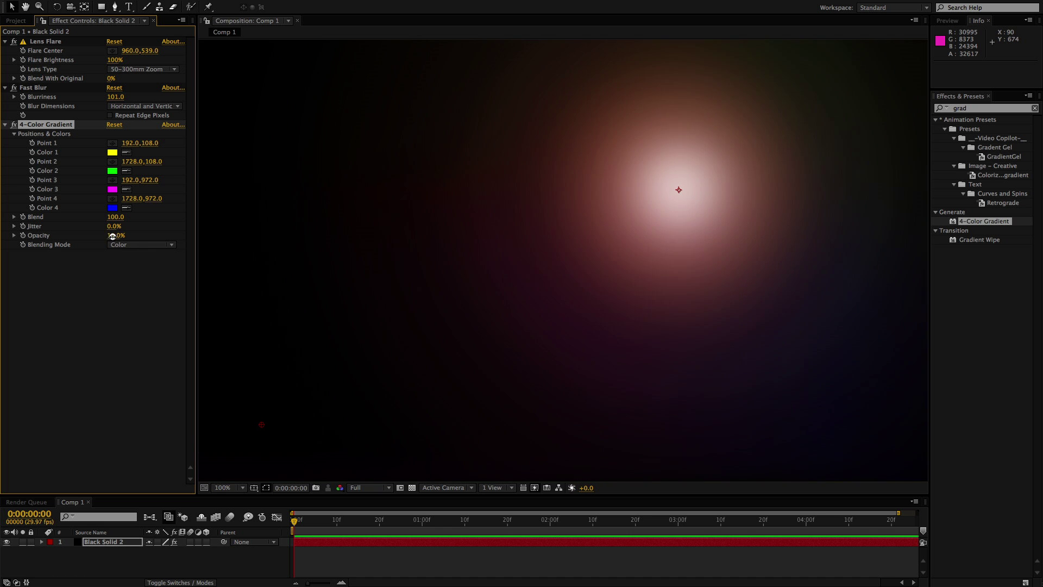
pyautogui.moveTo(117, 236); pyautogui.dragTo(124, 236)
pyautogui.moveTo(110, 237); pyautogui.dragTo(105, 239)
pyautogui.hotkey('ctrl', 'z')
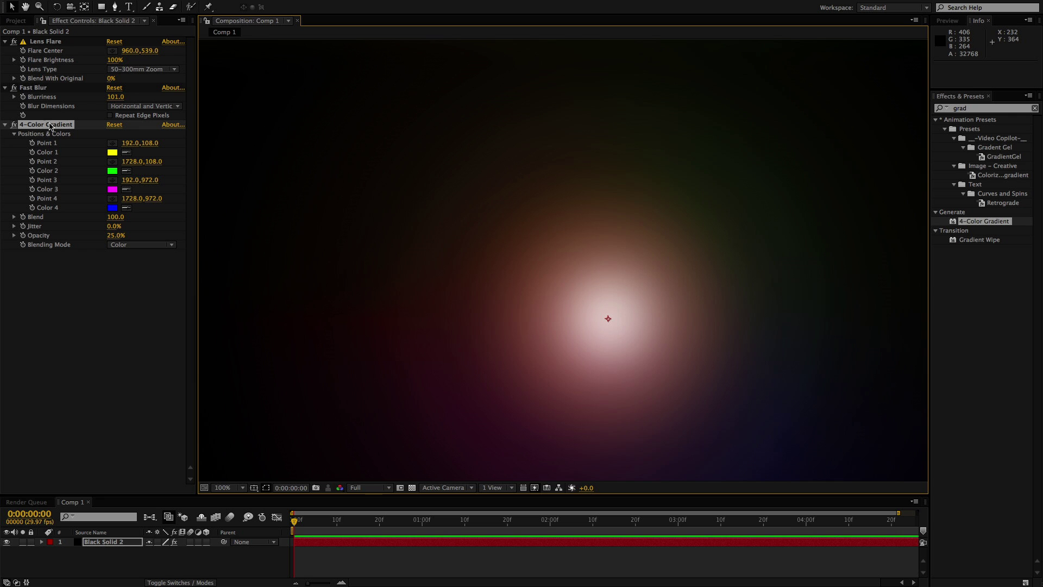
pyautogui.click(53, 126)
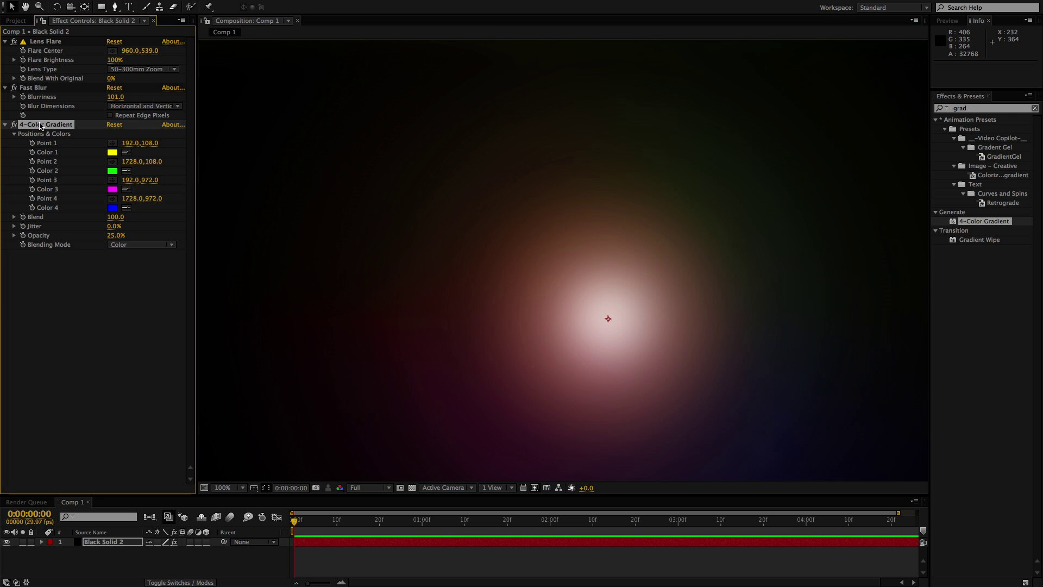